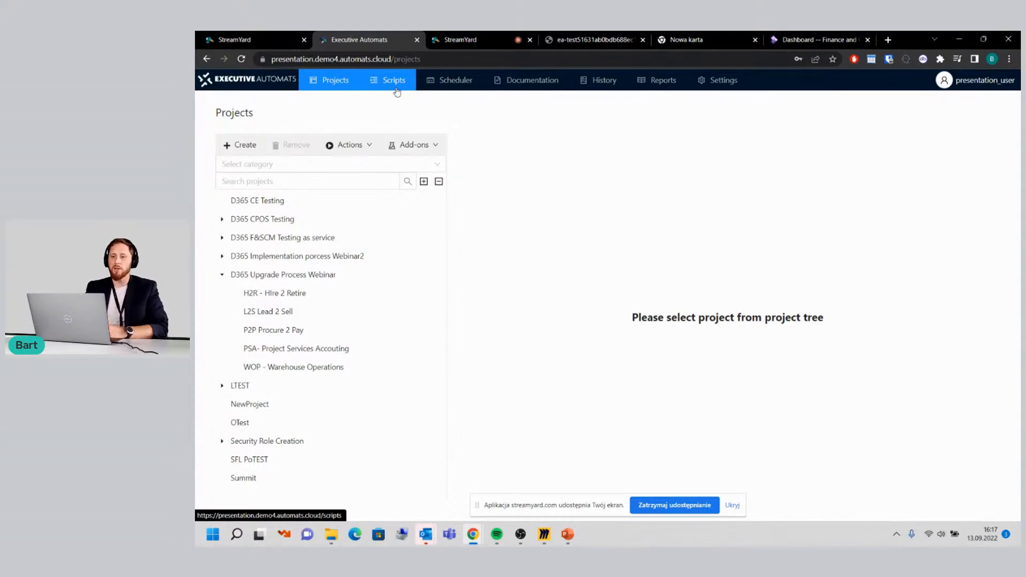
# Step: Review the system definitions in the settings and the overall list of scripts with their environments
pyautogui.click(724, 81)
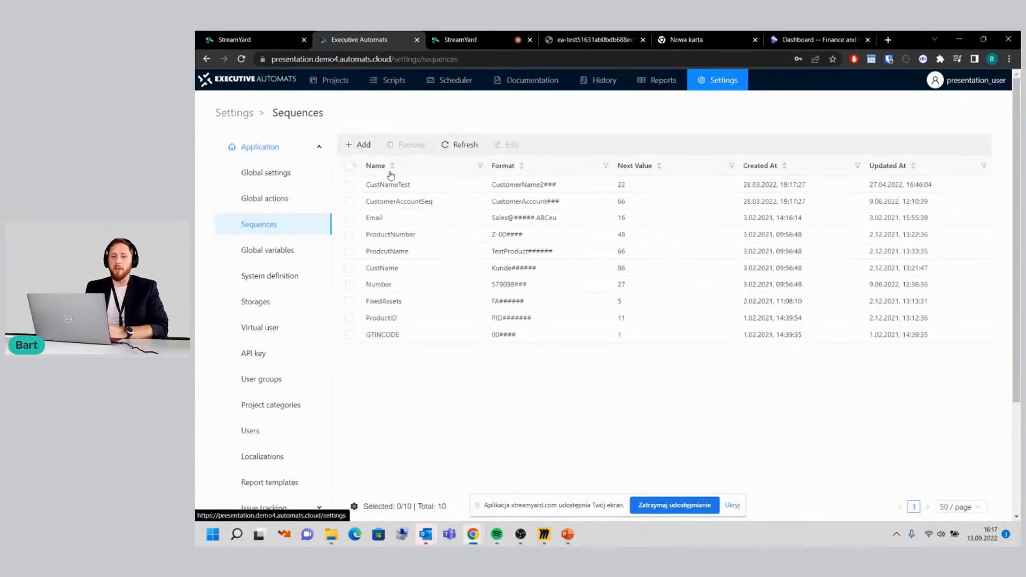
pyautogui.click(282, 274)
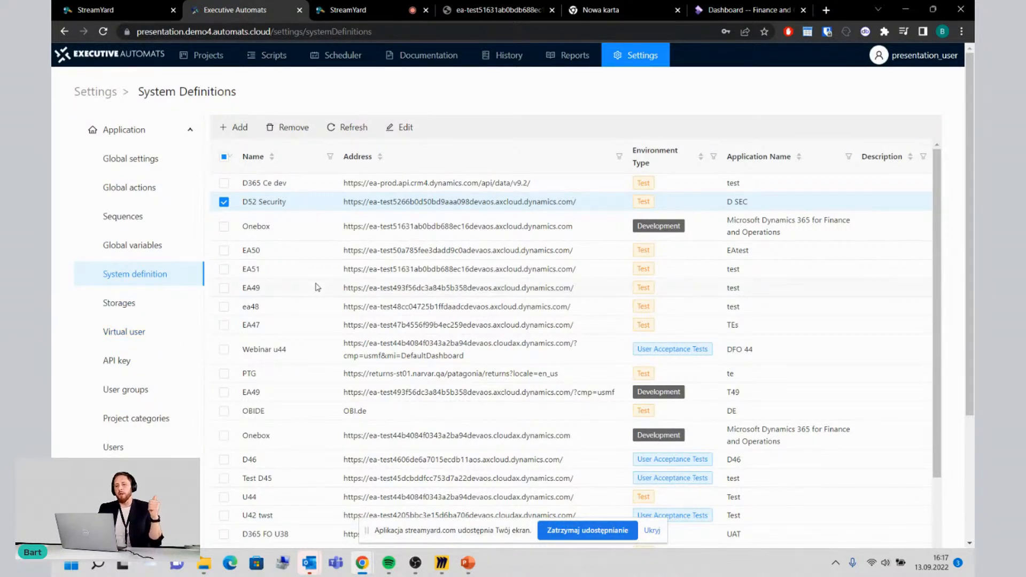
pyautogui.click(282, 63)
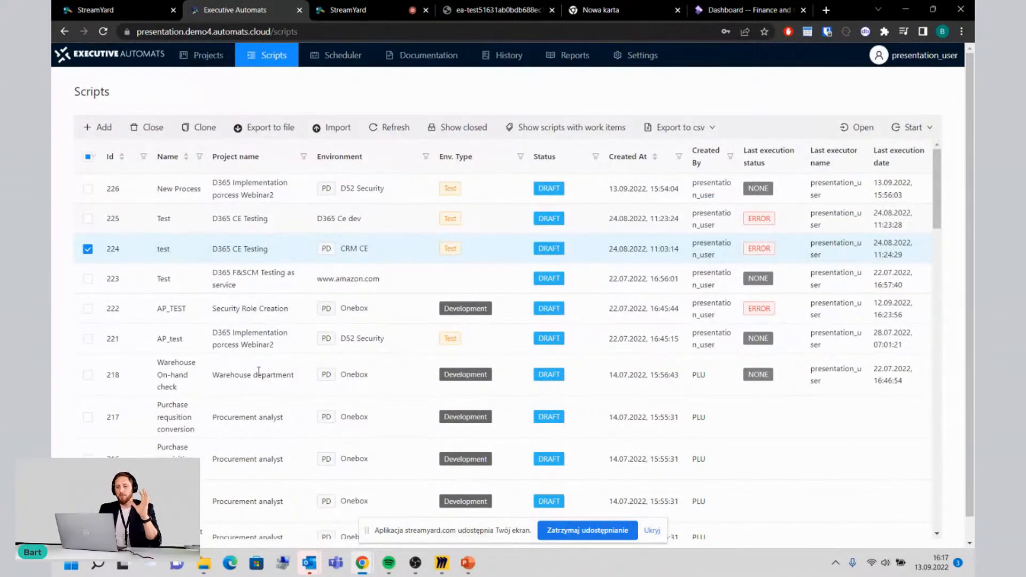
pyautogui.scroll(-5, 320, 419)
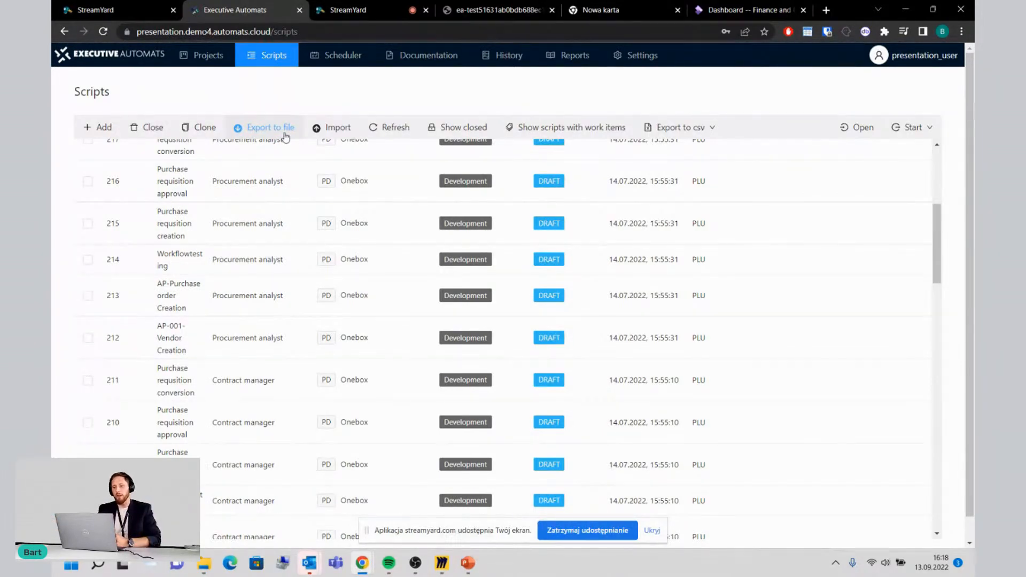
pyautogui.scroll(5, 380, 229)
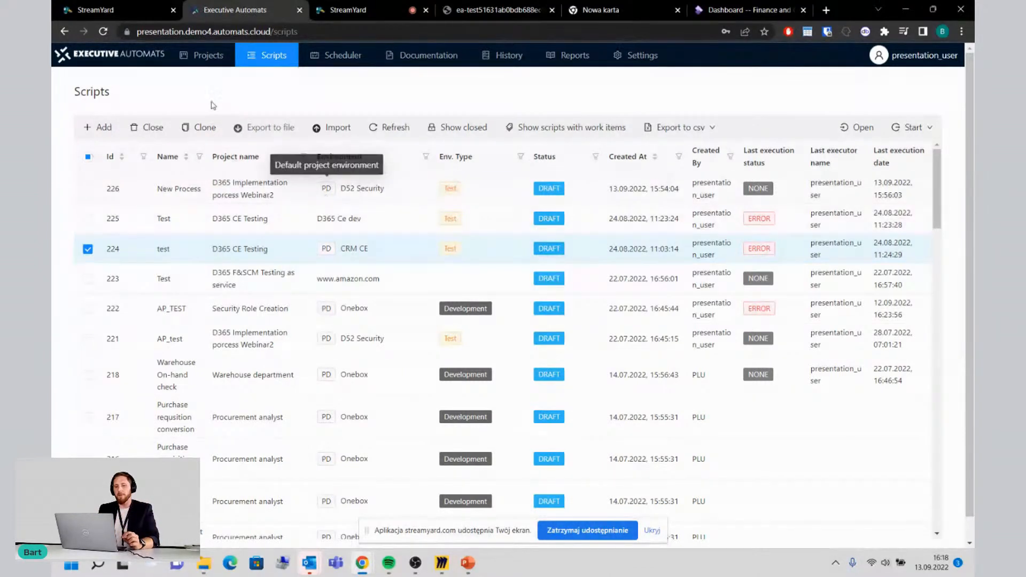
# Step: Examine the project tree, expanding D365 Implementation porcess Webinar2, its AR - Accounts Receivable subproject and D365 Upgrade Process Webinar
pyautogui.click(199, 61)
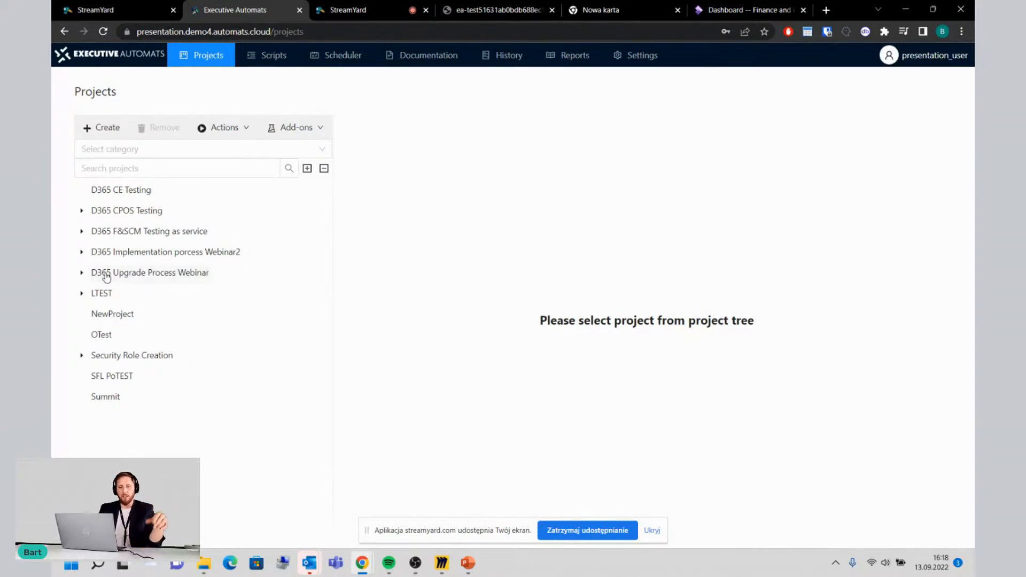
pyautogui.click(83, 252)
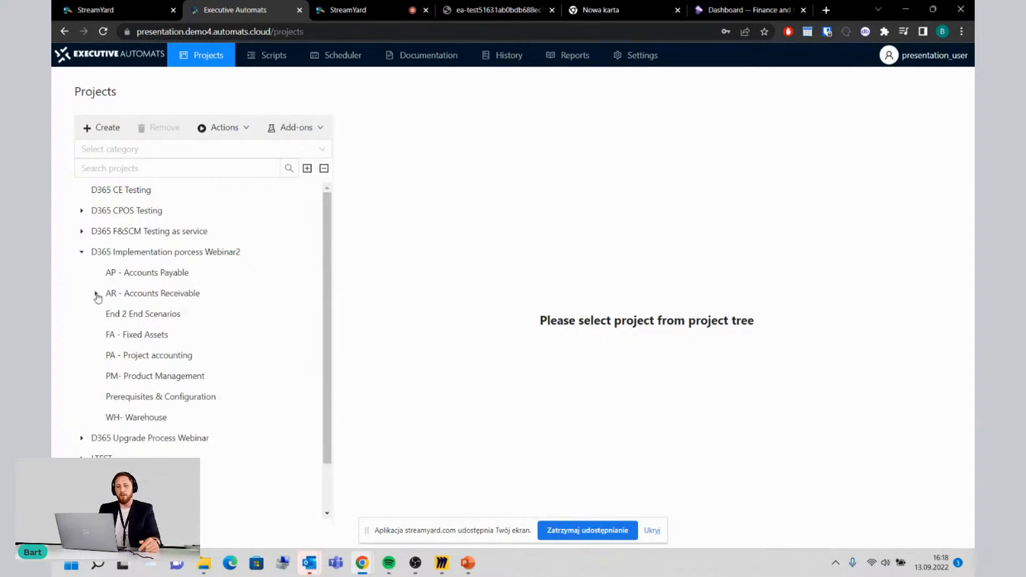
pyautogui.click(97, 294)
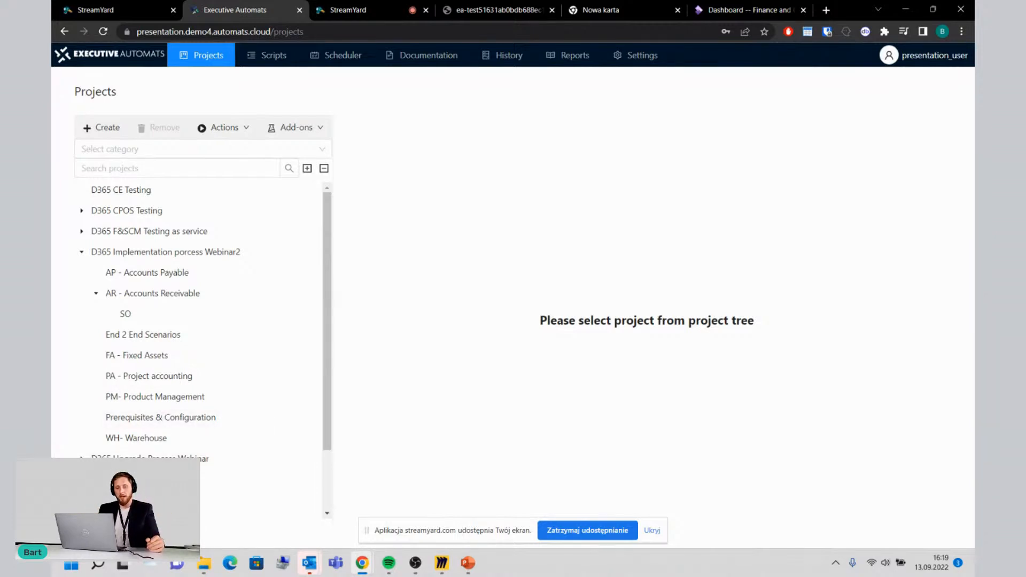
pyautogui.scroll(-3, 164, 374)
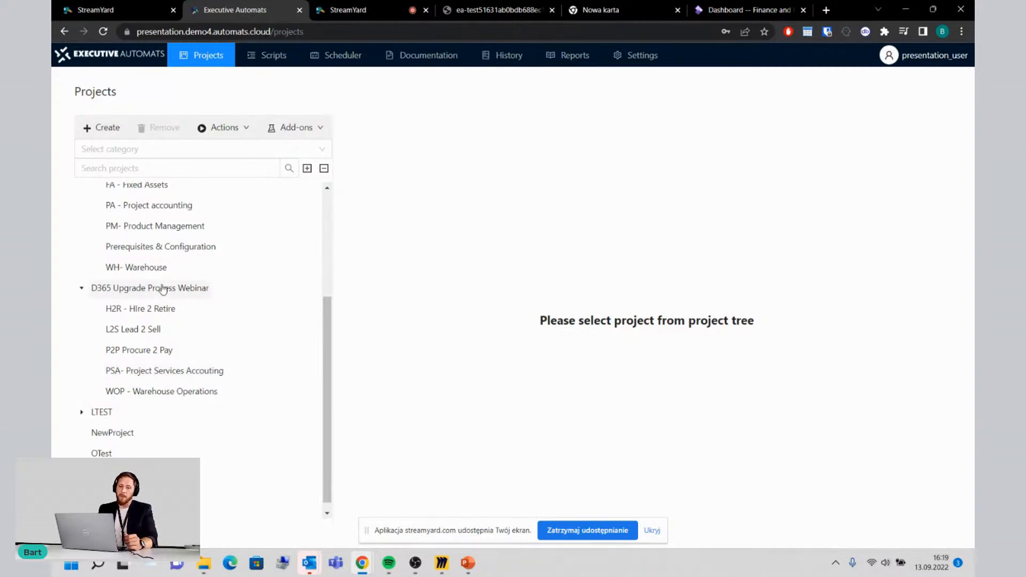
pyautogui.scroll(2, 163, 289)
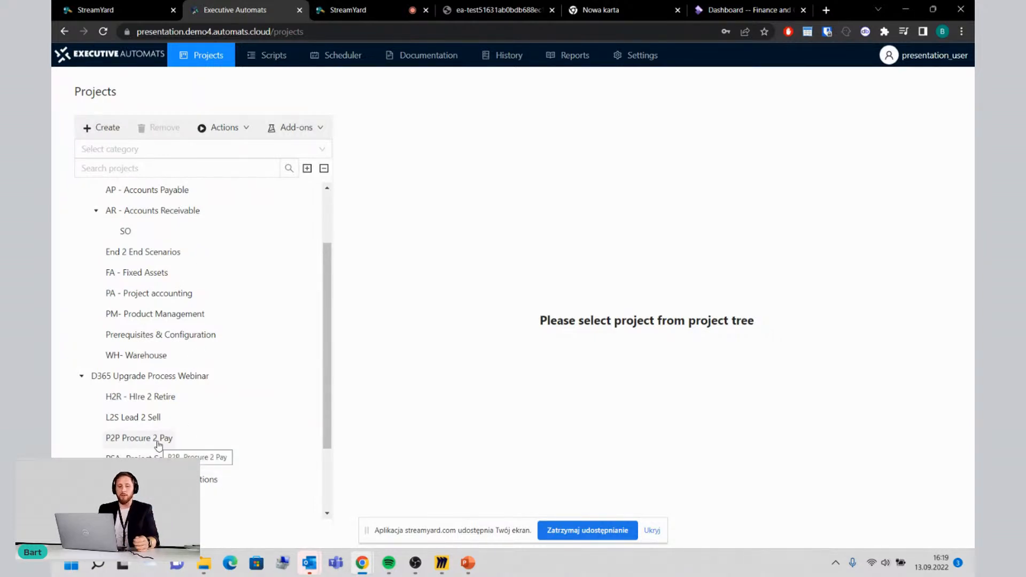
pyautogui.scroll(3, 161, 293)
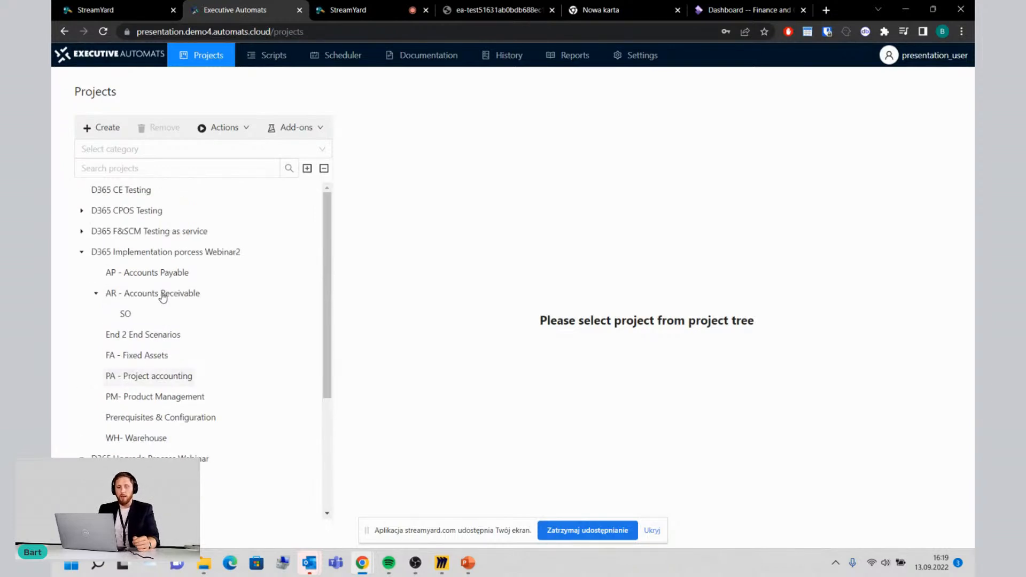
# Step: Create a script named "Sales creation" in the AR - Accounts Receivable project, keeping the default environment and virtual user
pyautogui.click(178, 302)
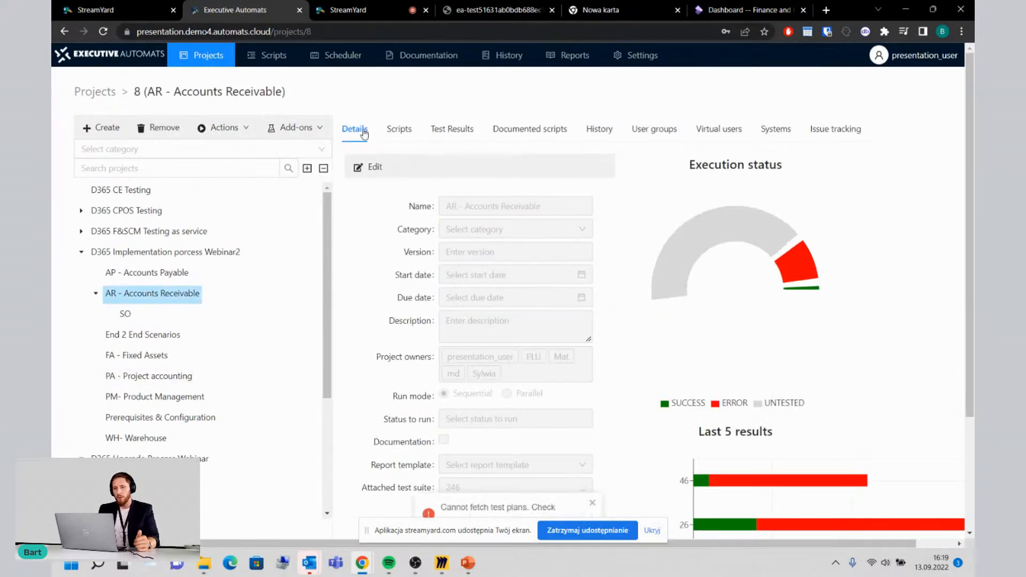
pyautogui.click(398, 134)
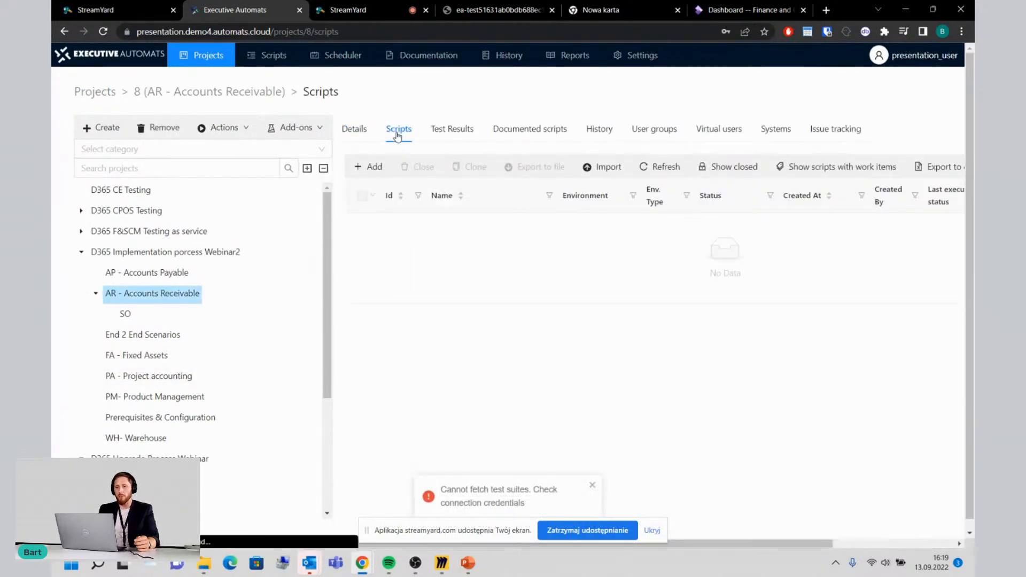
pyautogui.click(368, 170)
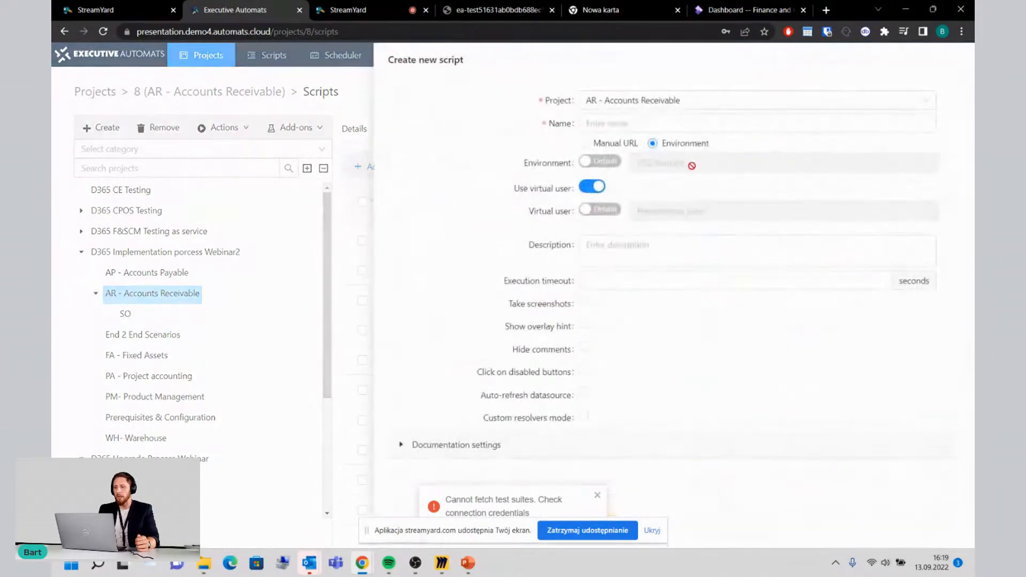
pyautogui.click(628, 123)
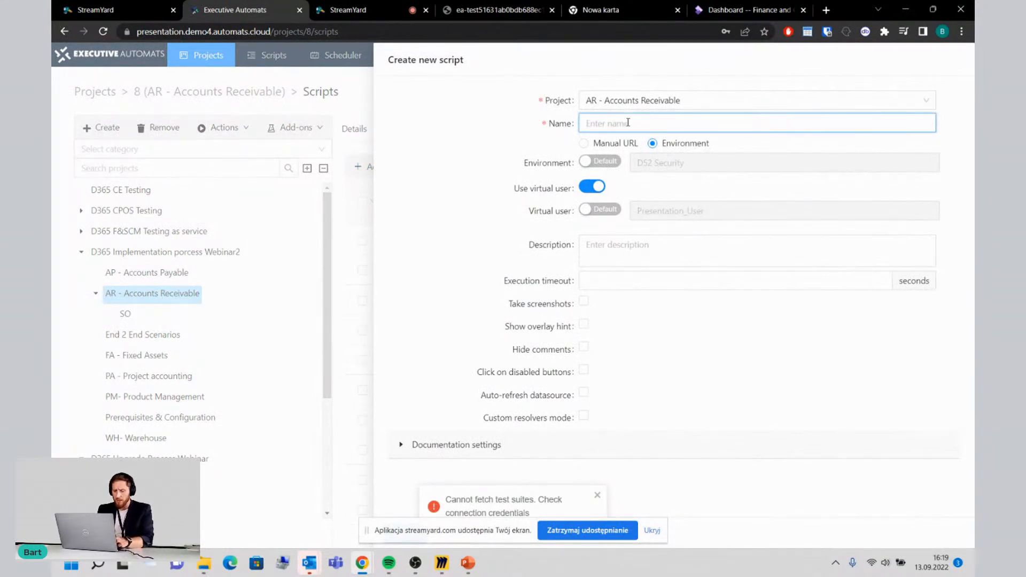
pyautogui.write('Sales creation')
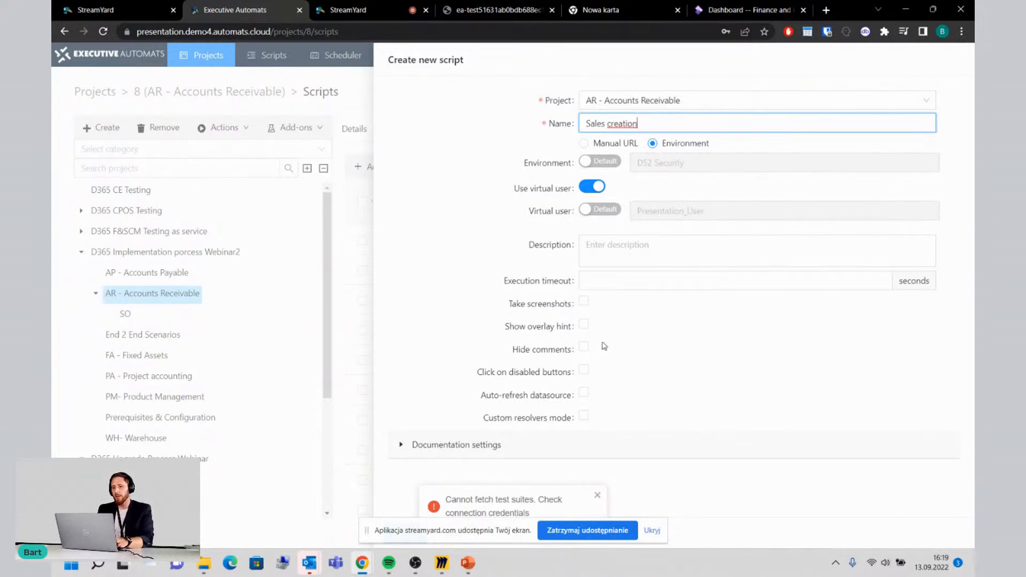
pyautogui.click(653, 531)
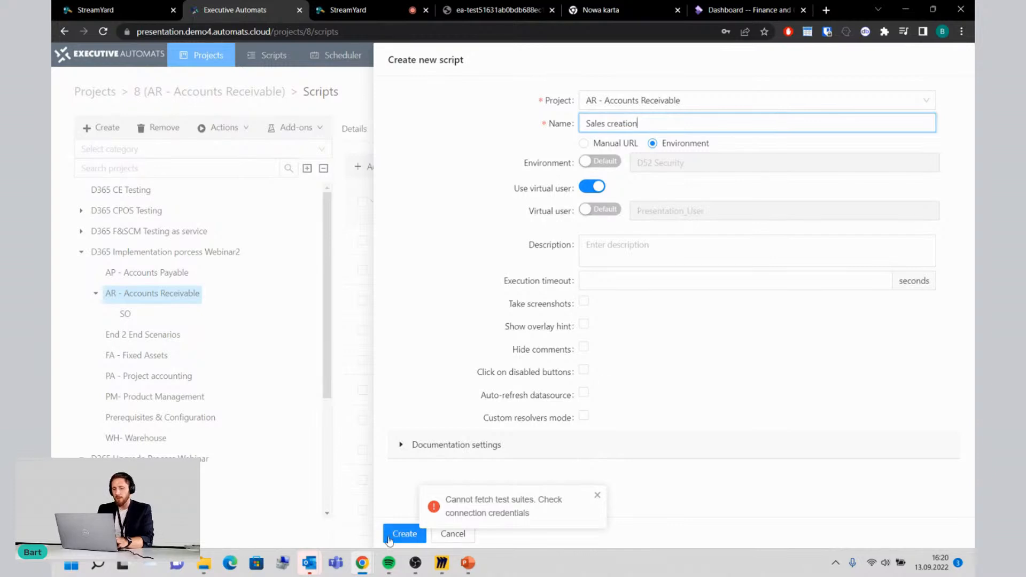
pyautogui.click(597, 496)
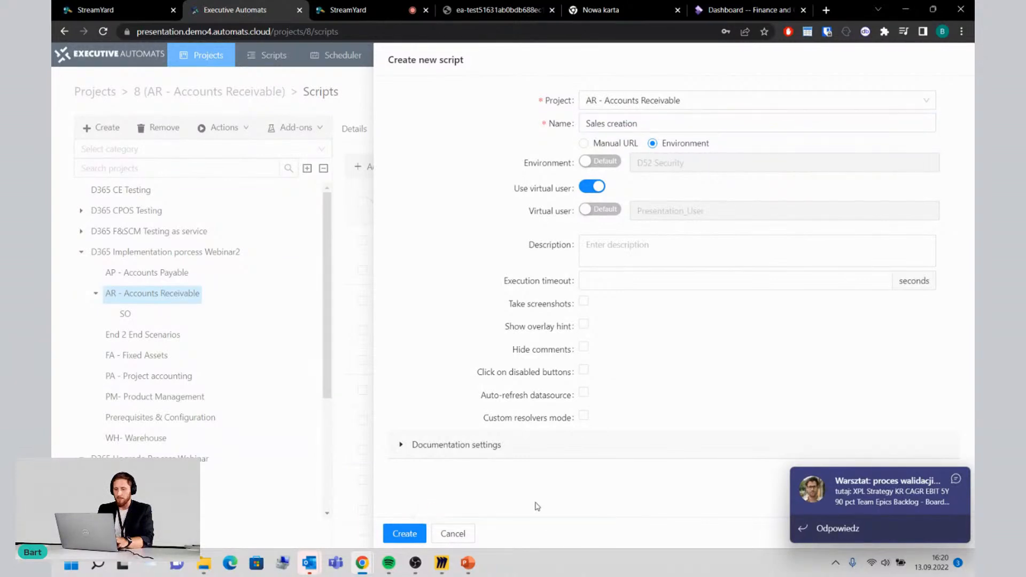
pyautogui.click(408, 535)
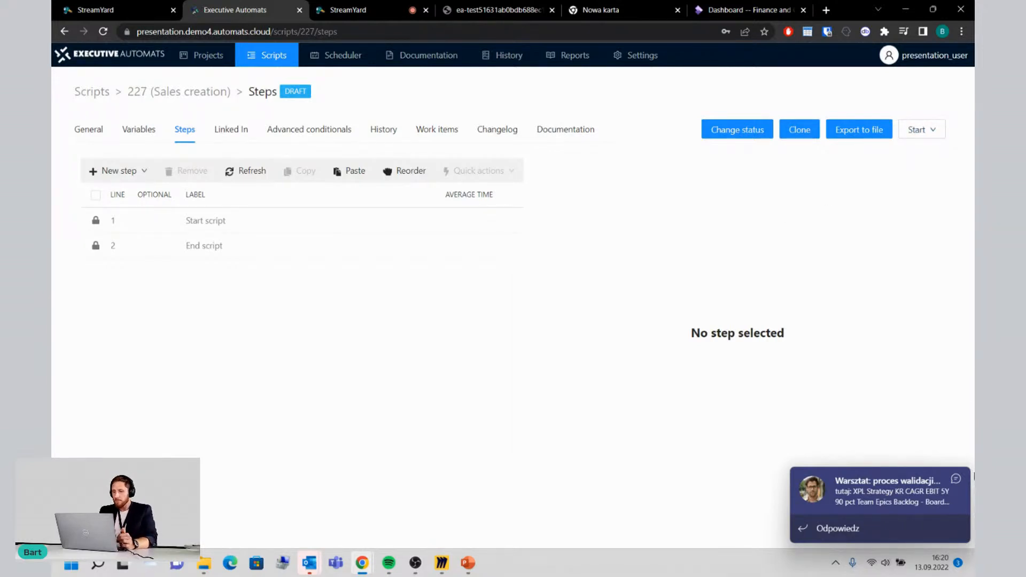
# Step: Dismiss the chat notification, launch the Sales creation script in the recorder and begin recording
pyautogui.click(956, 480)
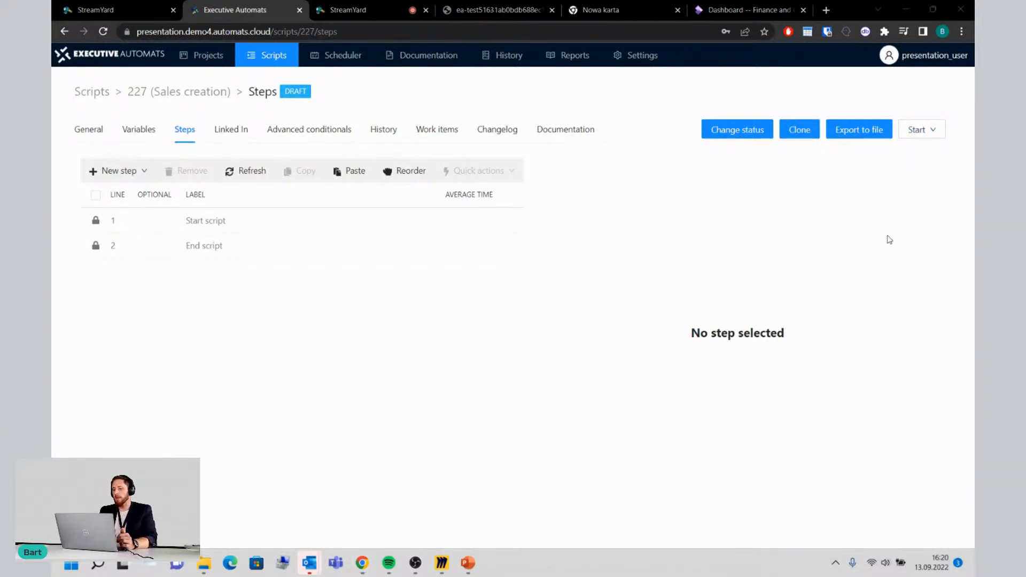
pyautogui.click(923, 131)
pyautogui.click(931, 152)
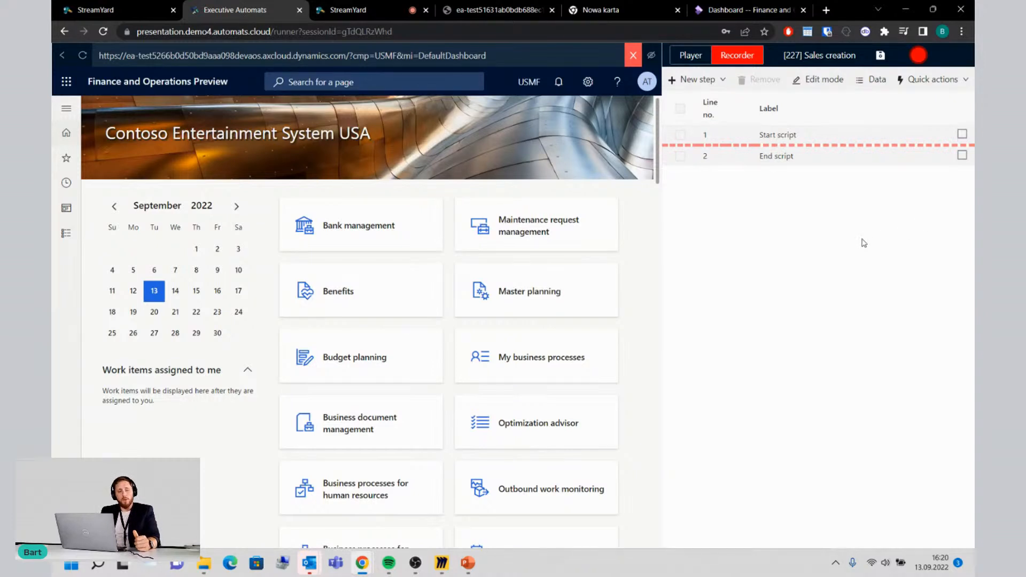
pyautogui.click(920, 56)
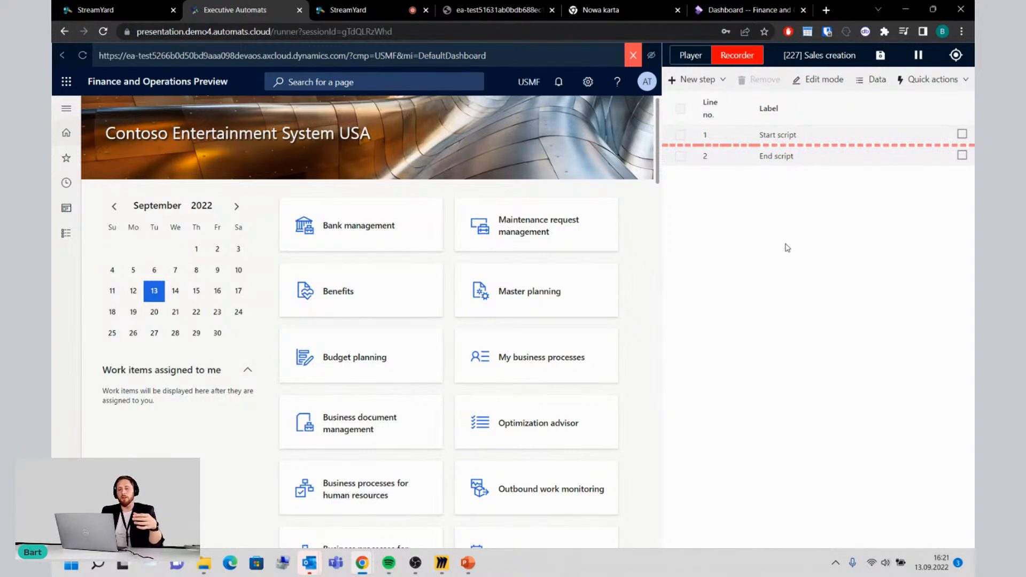
# Step: Record opening All free text invoices in the Accounts receivable module and creating a new free text invoice
pyautogui.click(71, 236)
pyautogui.click(155, 281)
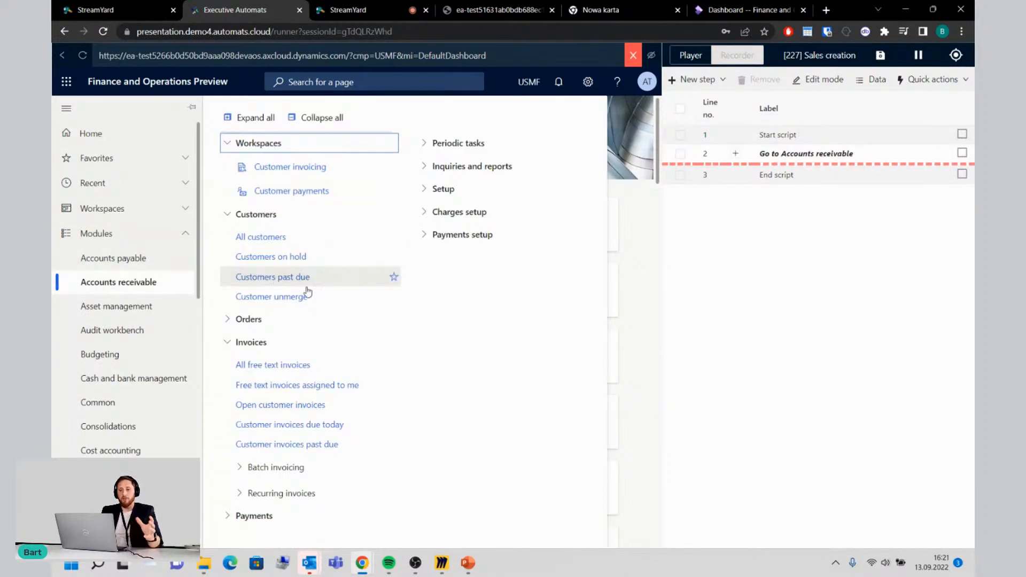
pyautogui.click(275, 364)
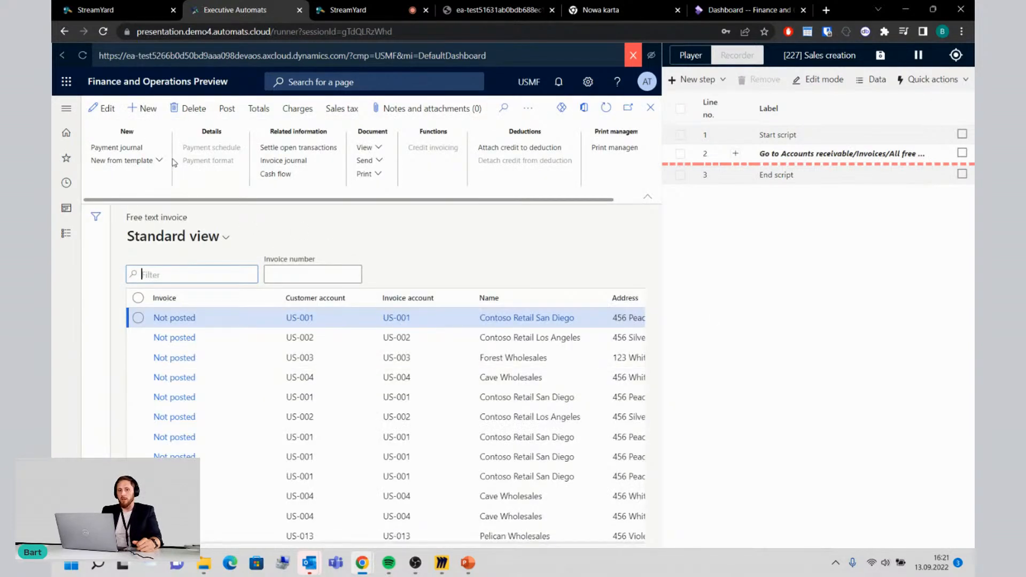
pyautogui.click(143, 110)
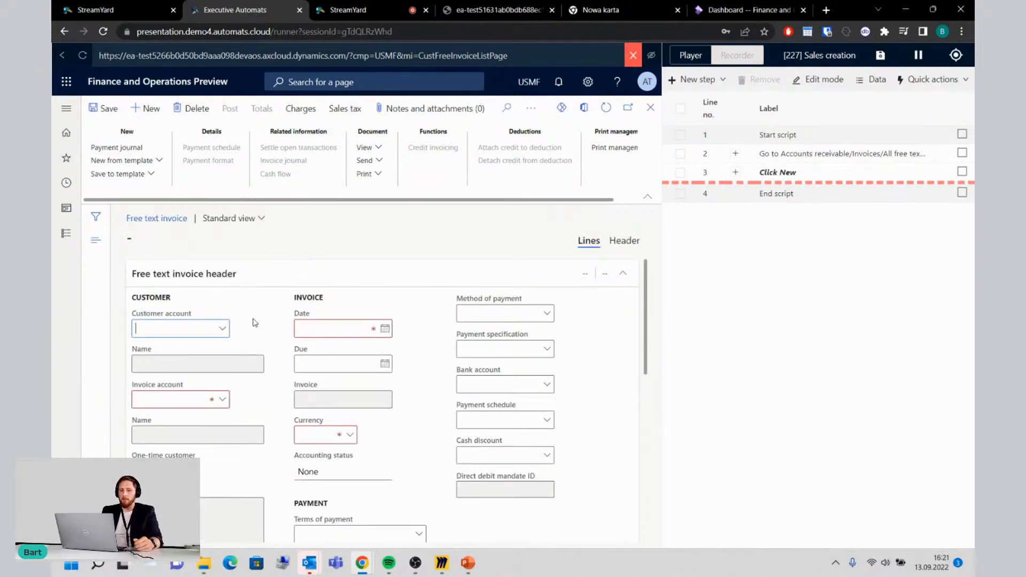
# Step: Choose the third customer in the invoice's Customer account lookup and expand the details of the recorded row selection
pyautogui.click(222, 328)
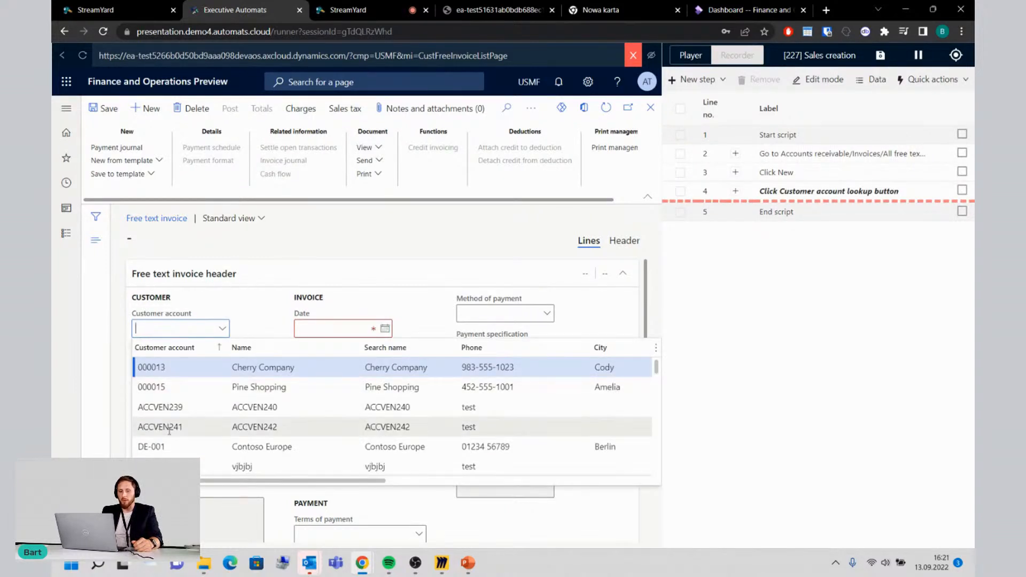
pyautogui.click(163, 406)
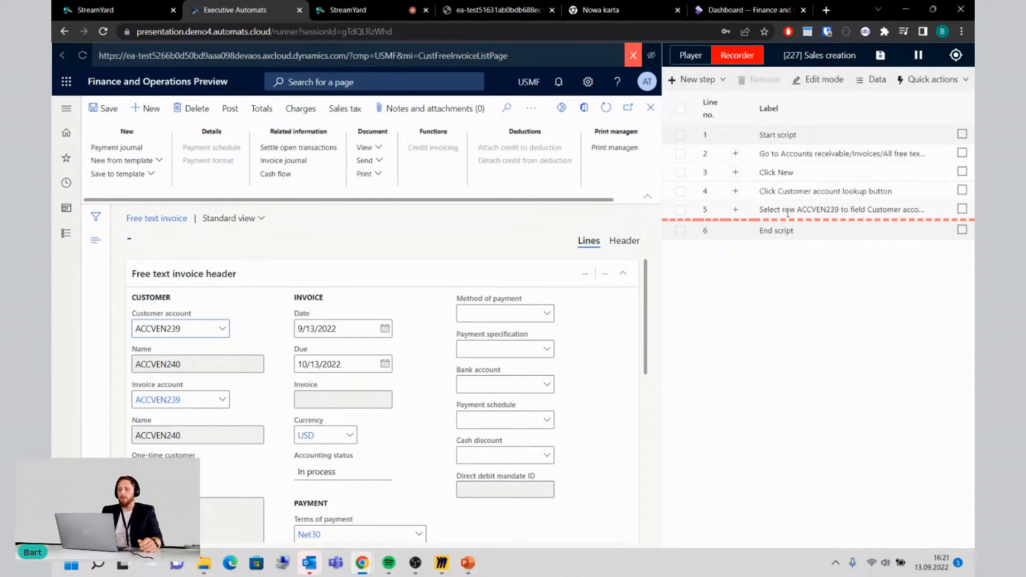
pyautogui.click(736, 209)
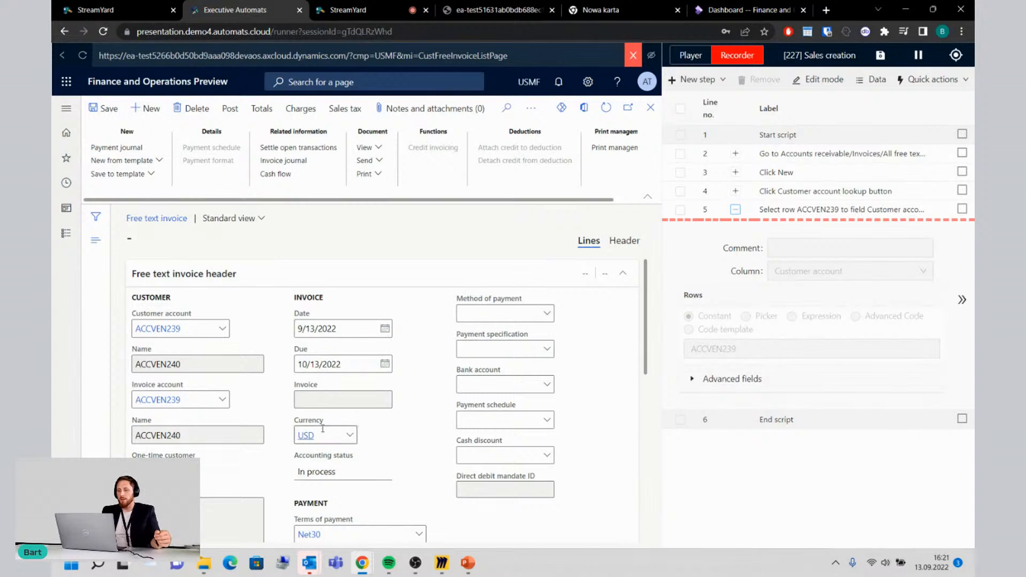
# Step: Set the main account of the first invoice line to 110120 using its lookup
pyautogui.scroll(-1, 394, 451)
pyautogui.scroll(-3, 394, 450)
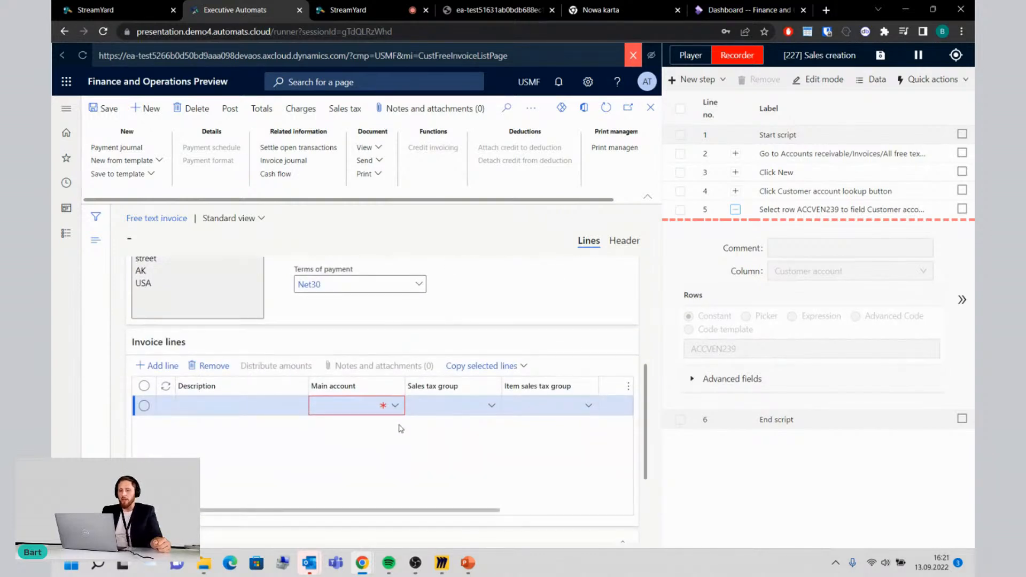
pyautogui.click(395, 407)
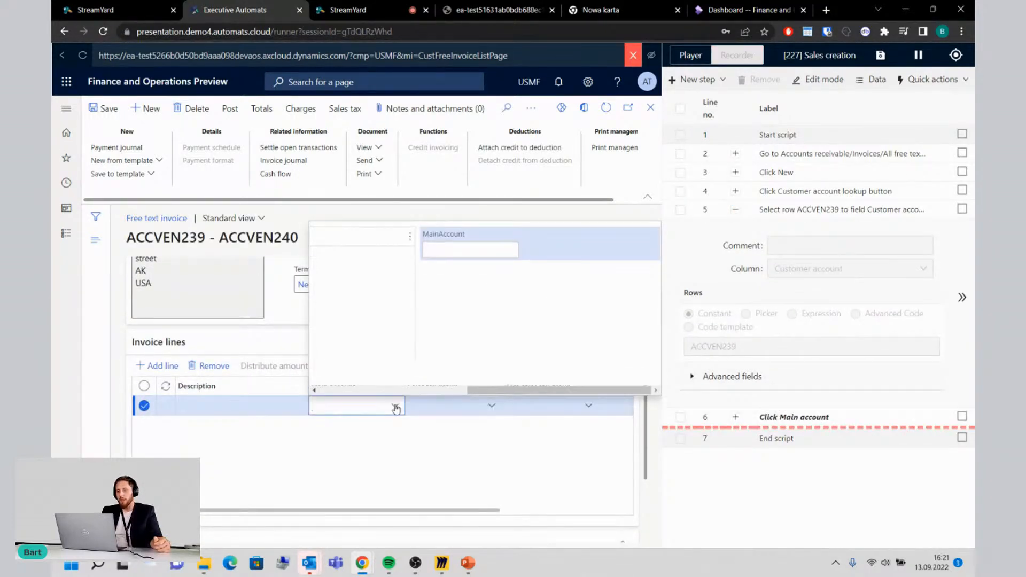
pyautogui.click(374, 313)
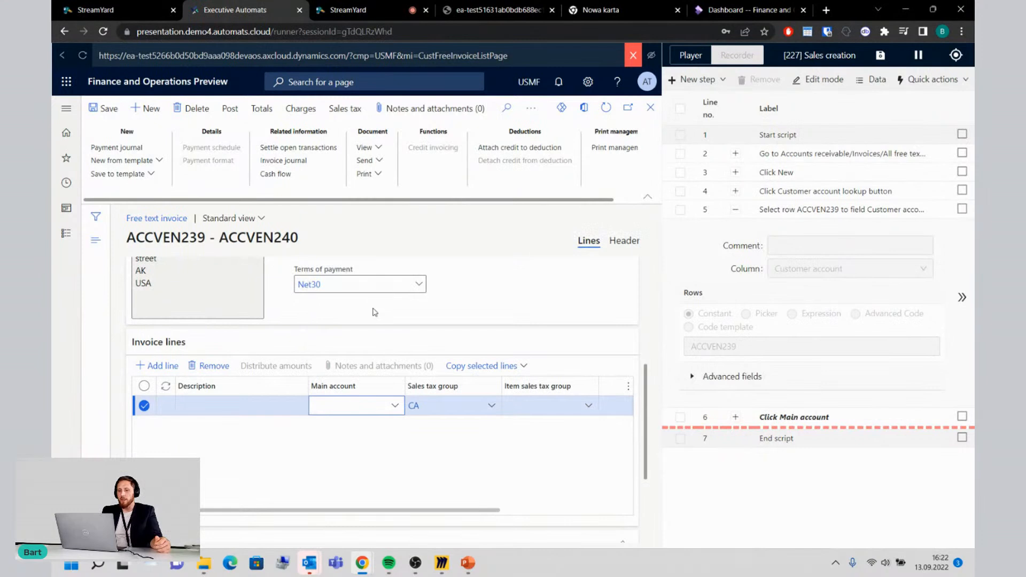
pyautogui.click(396, 407)
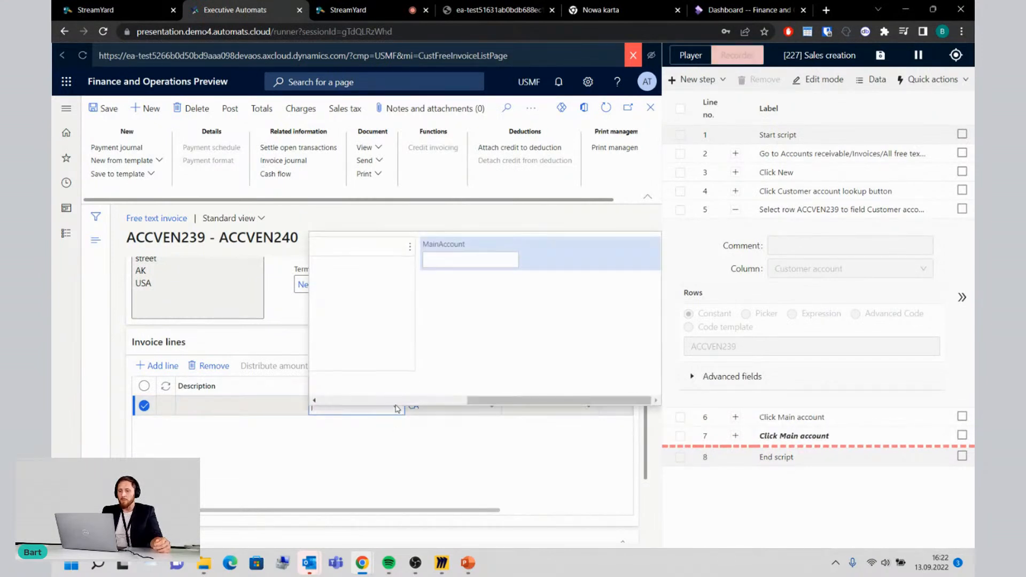
pyautogui.moveTo(484, 394); pyautogui.dragTo(336, 393)
pyautogui.click(343, 293)
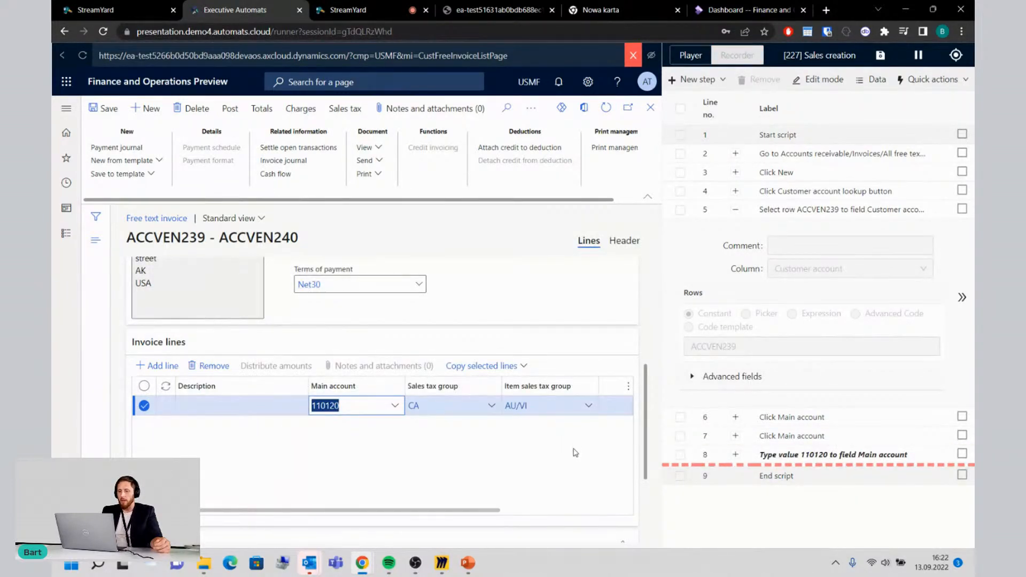
# Step: Record setting the unit price of the first invoice line to 589
pyautogui.moveTo(484, 513); pyautogui.dragTo(572, 519)
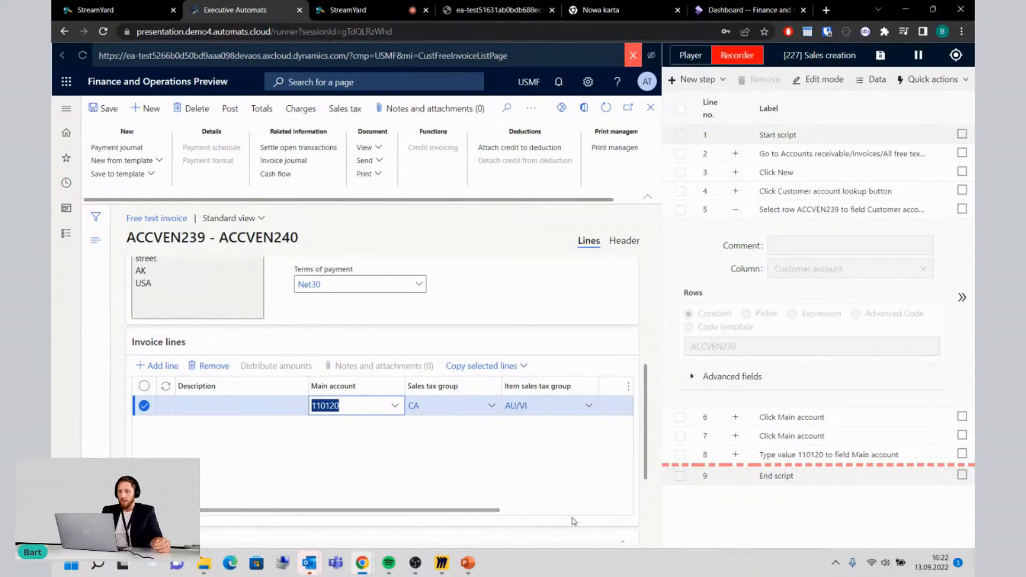
pyautogui.moveTo(488, 511); pyautogui.dragTo(619, 511)
pyautogui.click(518, 407)
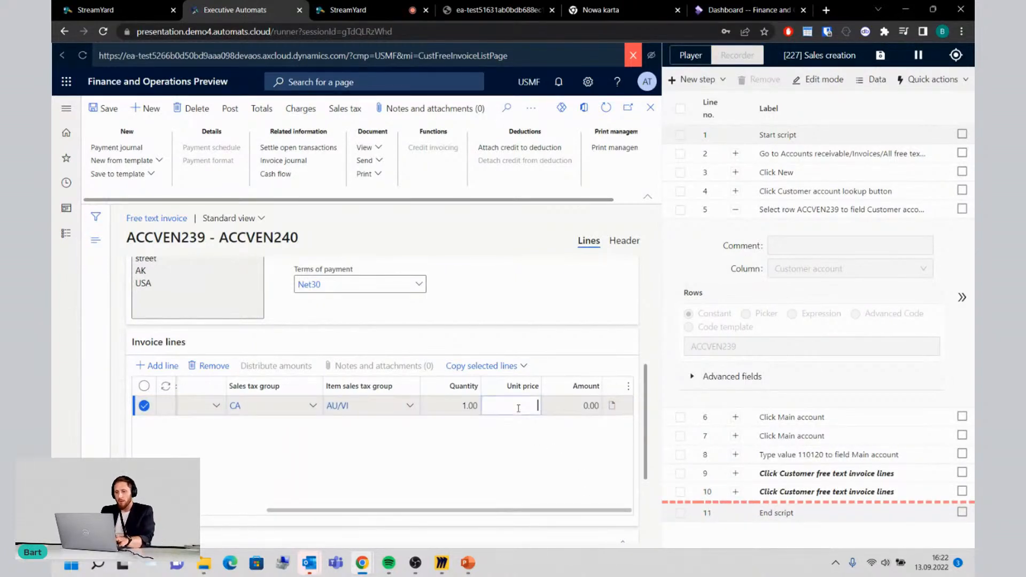
pyautogui.write('589')
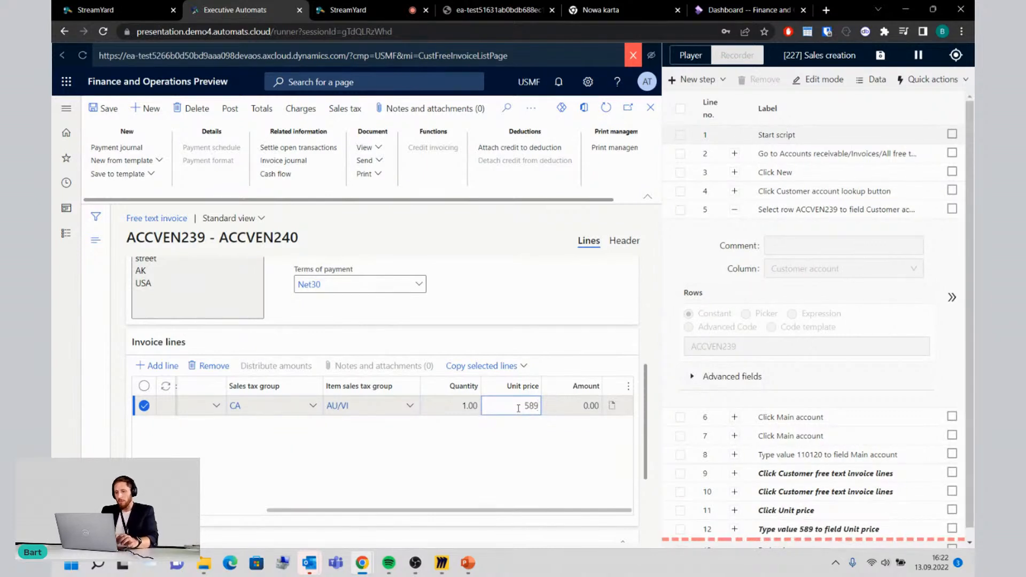
# Step: Delete the two recorded Click Customer free text invoice lines steps and the Click Unit price step from the script
pyautogui.click(681, 511)
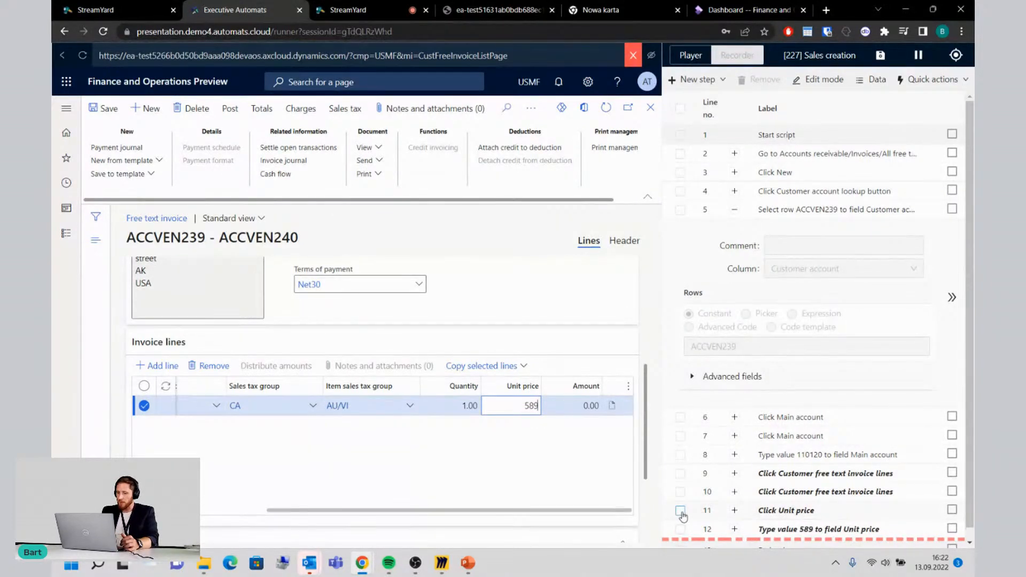
pyautogui.click(680, 493)
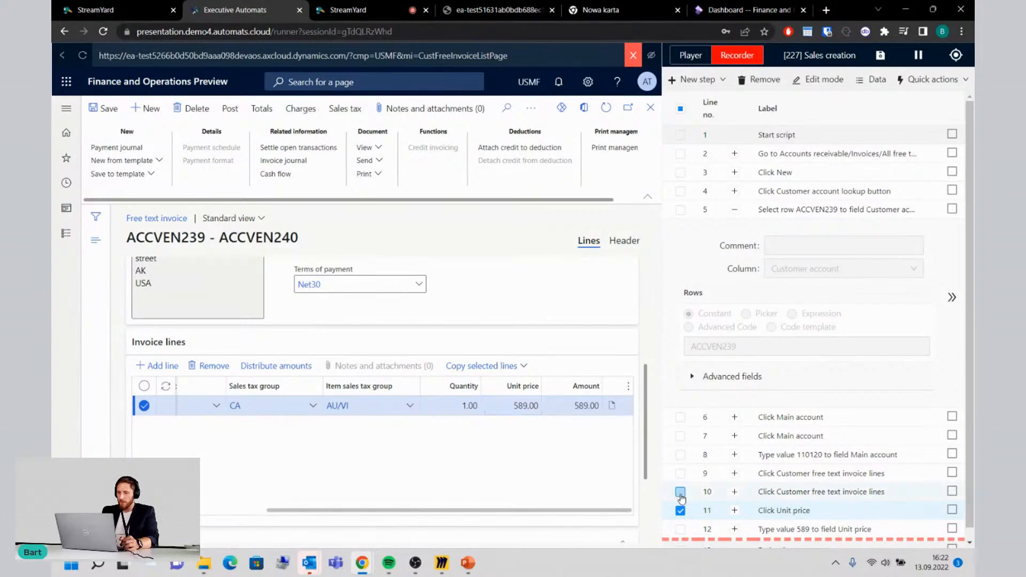
pyautogui.click(681, 474)
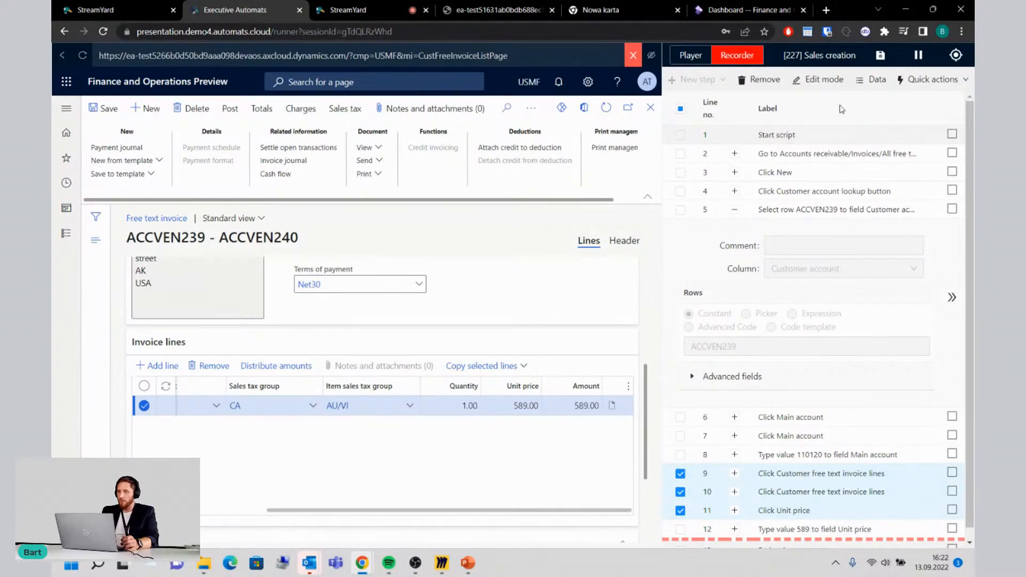
pyautogui.click(764, 80)
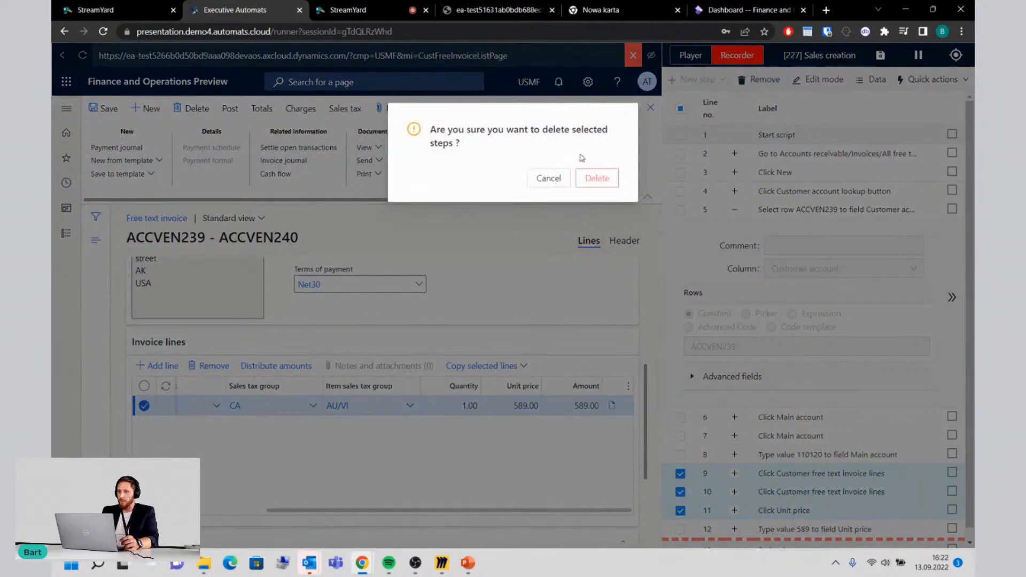
pyautogui.click(596, 179)
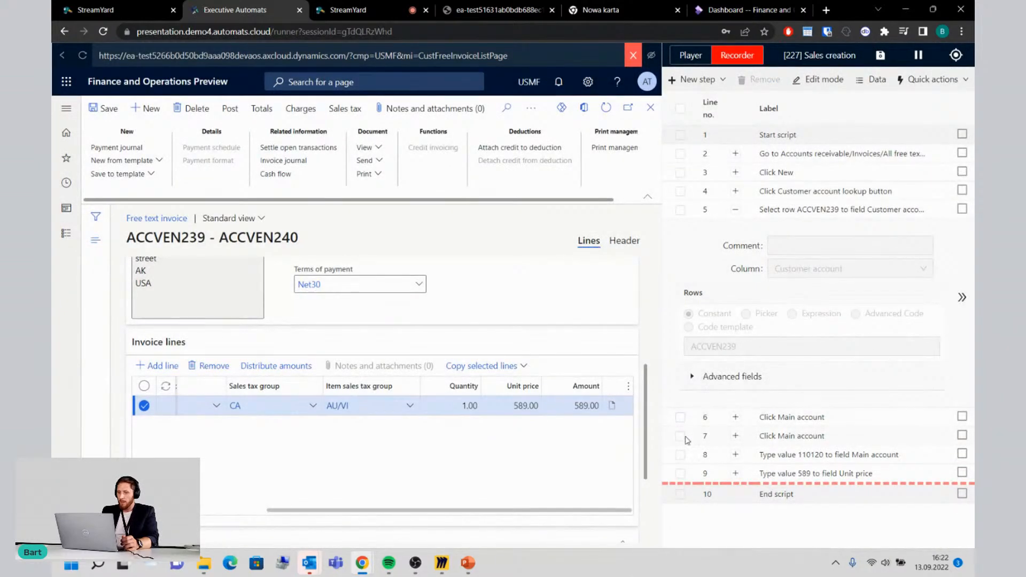
# Step: Delete the two recorded Click Main account steps and collapse the details of the customer row selection step
pyautogui.click(679, 436)
pyautogui.click(681, 417)
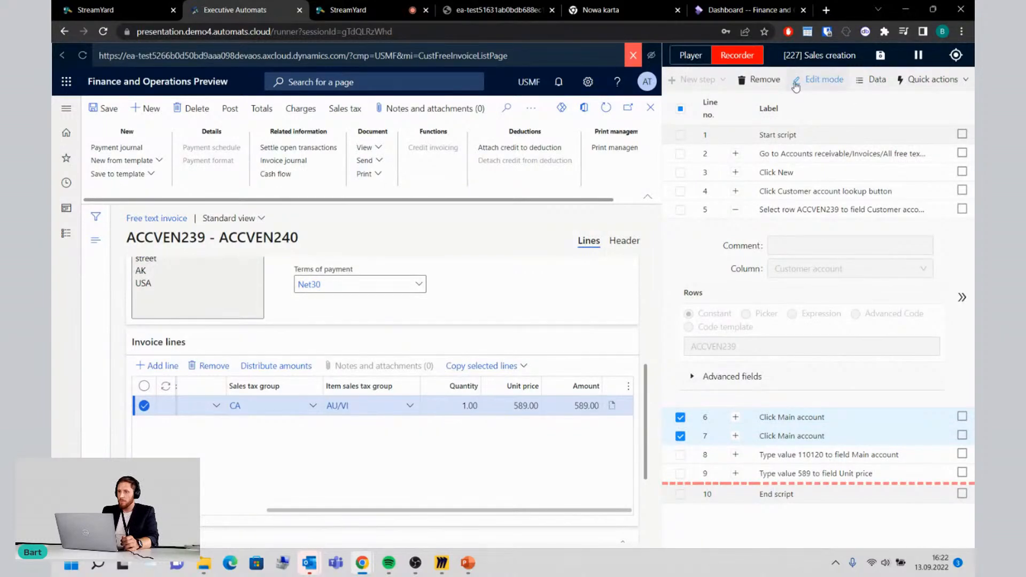
pyautogui.click(770, 80)
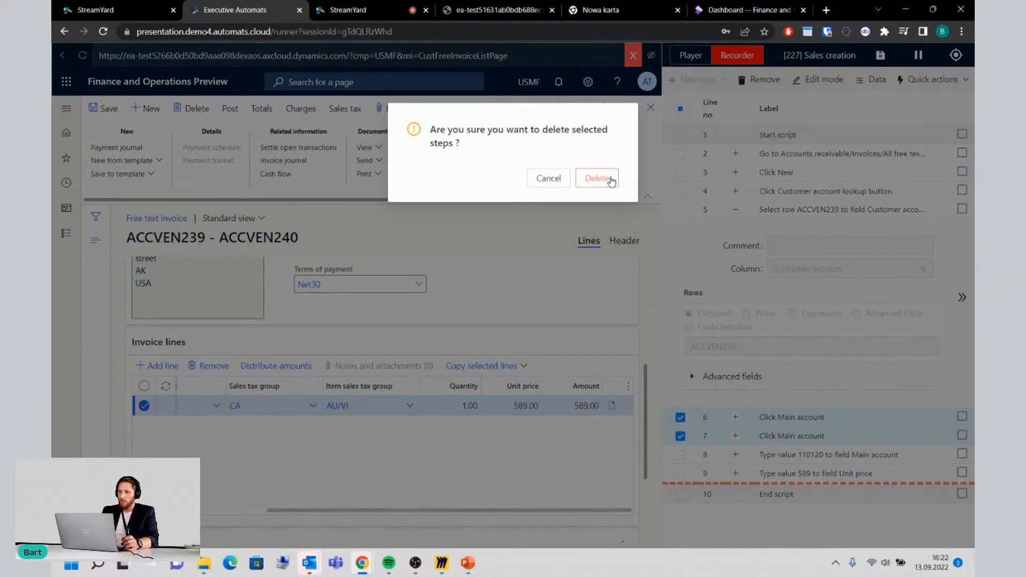
pyautogui.click(613, 179)
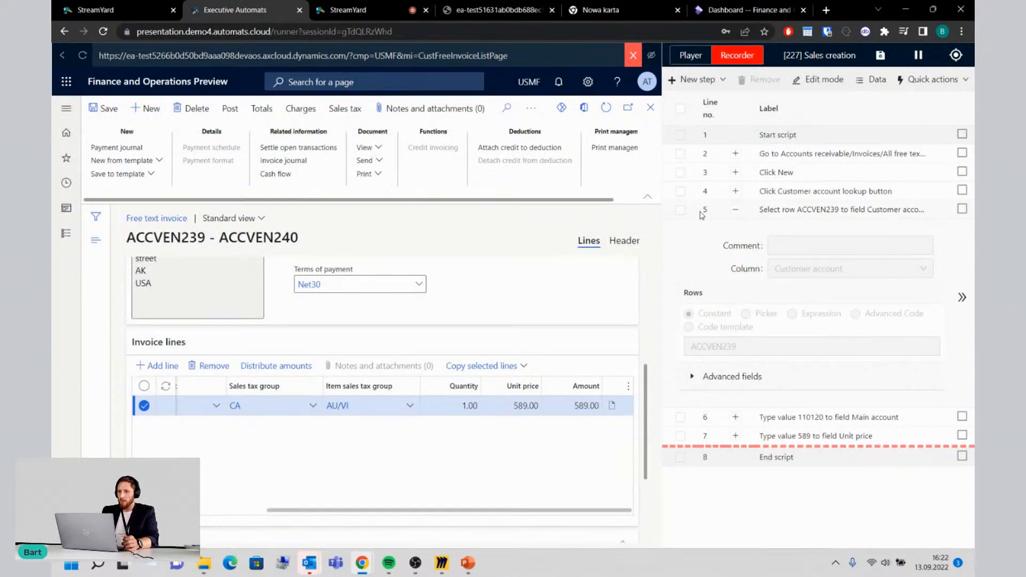
pyautogui.click(735, 210)
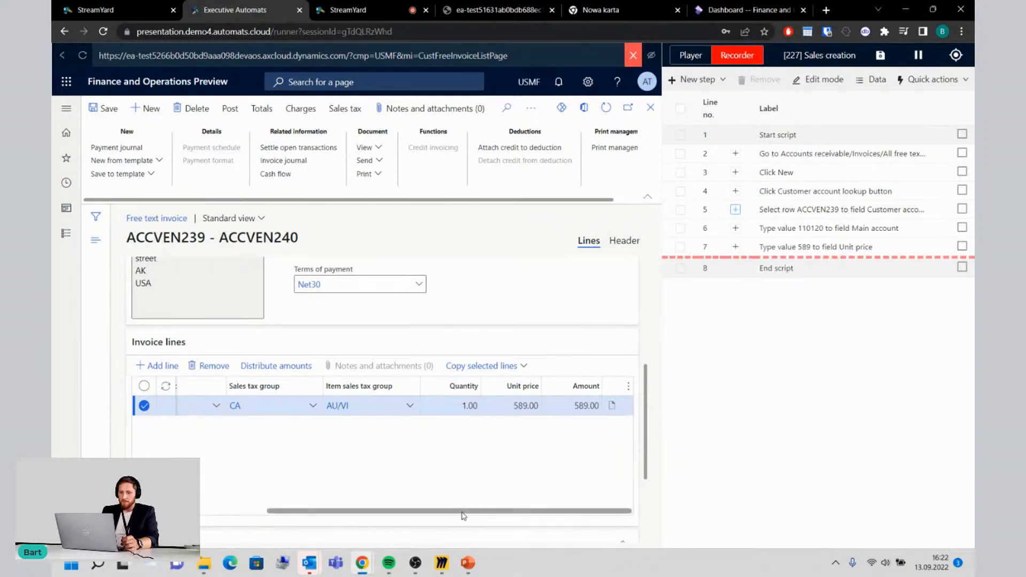
# Step: Record opening the header view of the free text invoice
pyautogui.hscroll(-3, 443, 510)
pyautogui.moveTo(430, 508); pyautogui.dragTo(500, 508)
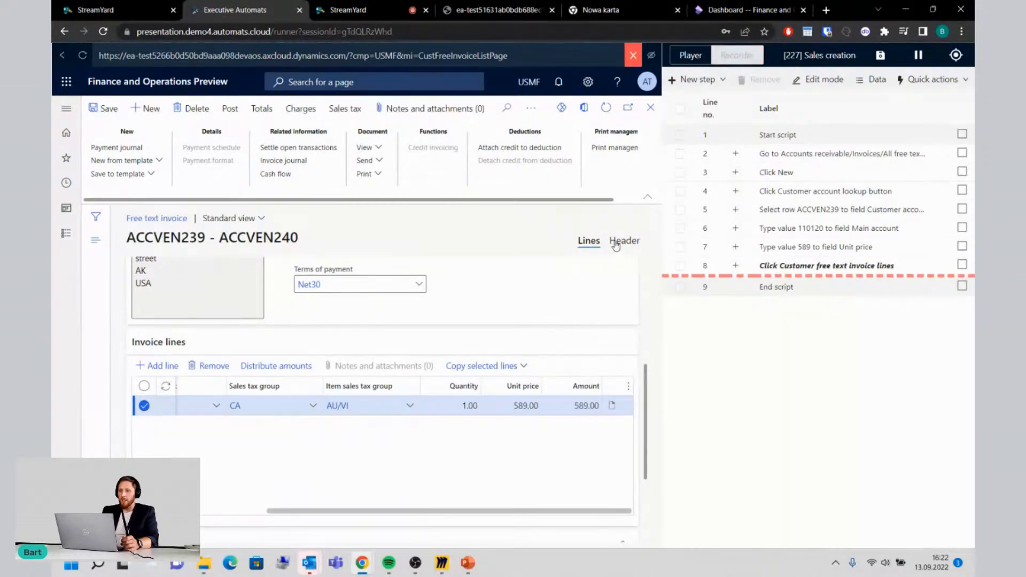
pyautogui.click(621, 241)
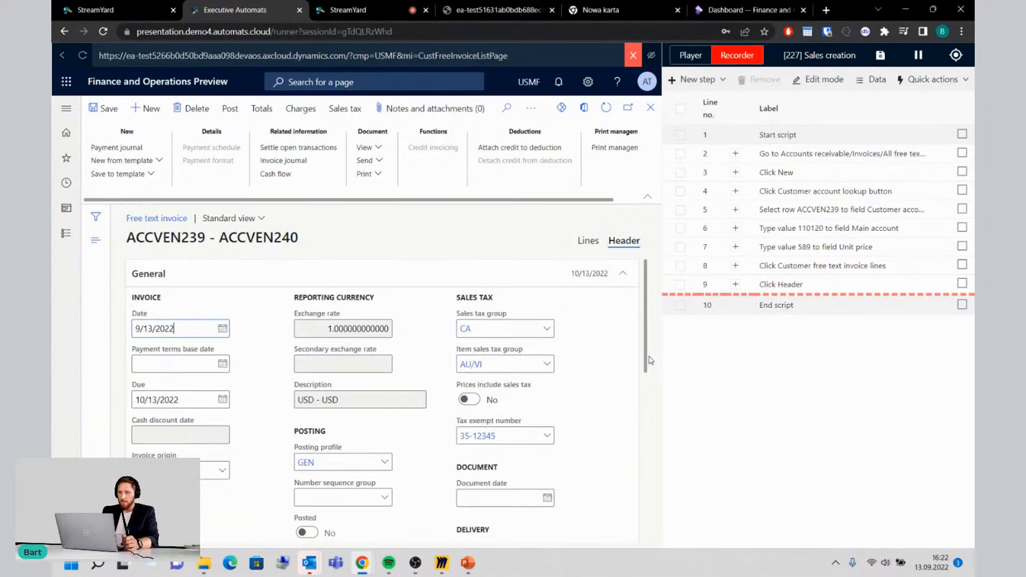
pyautogui.moveTo(650, 359); pyautogui.dragTo(650, 368)
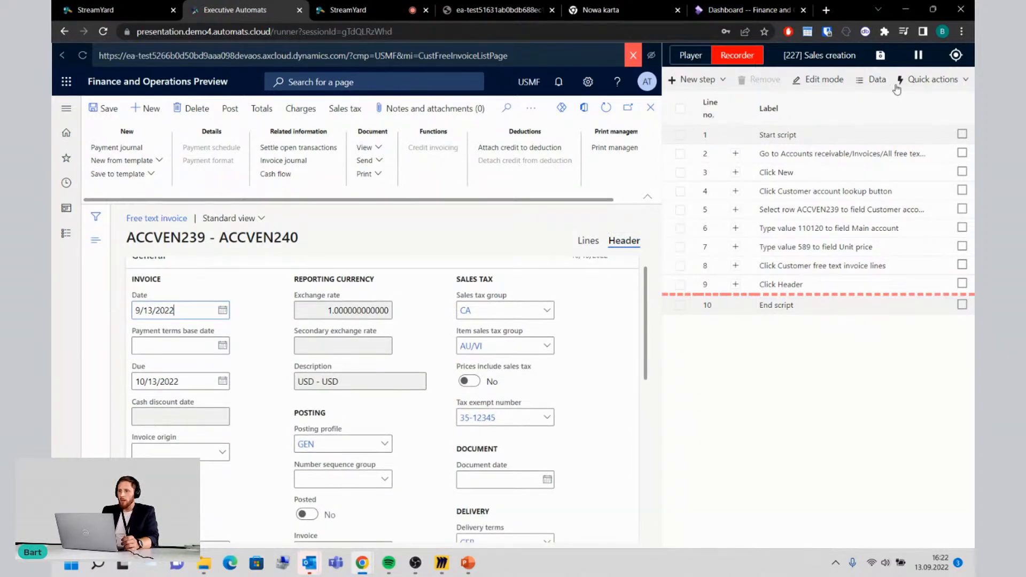
# Step: Start an inspect step on the invoice's reporting currency Exchange rate field, with a new local variable named Exrate
pyautogui.click(957, 58)
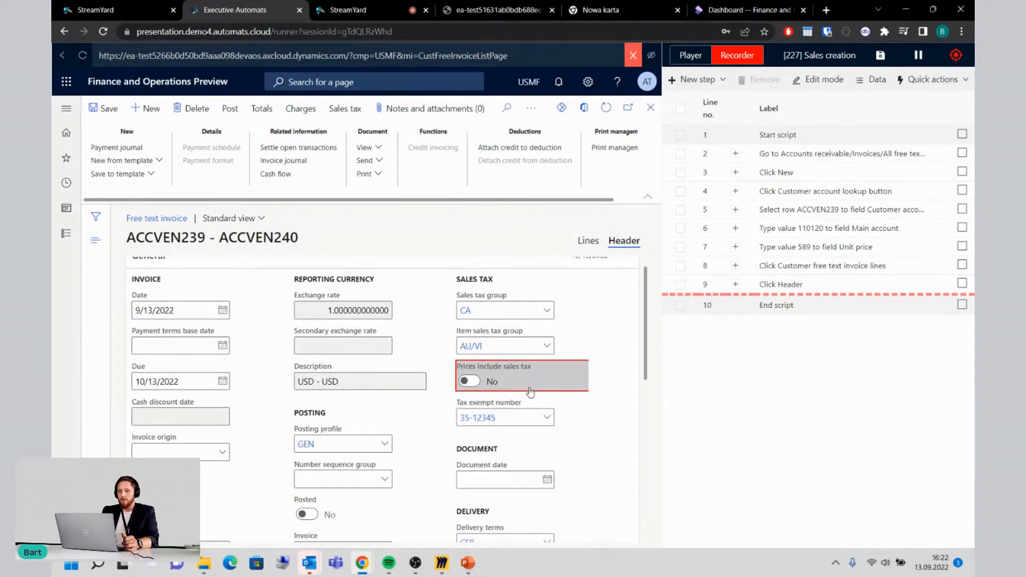
pyautogui.moveTo(508, 423)
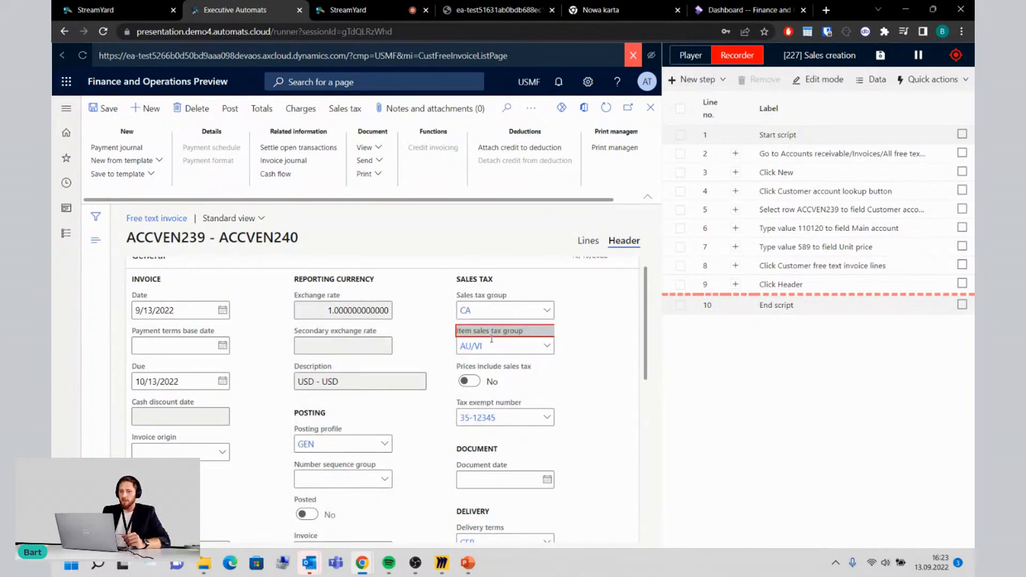
pyautogui.click(356, 312)
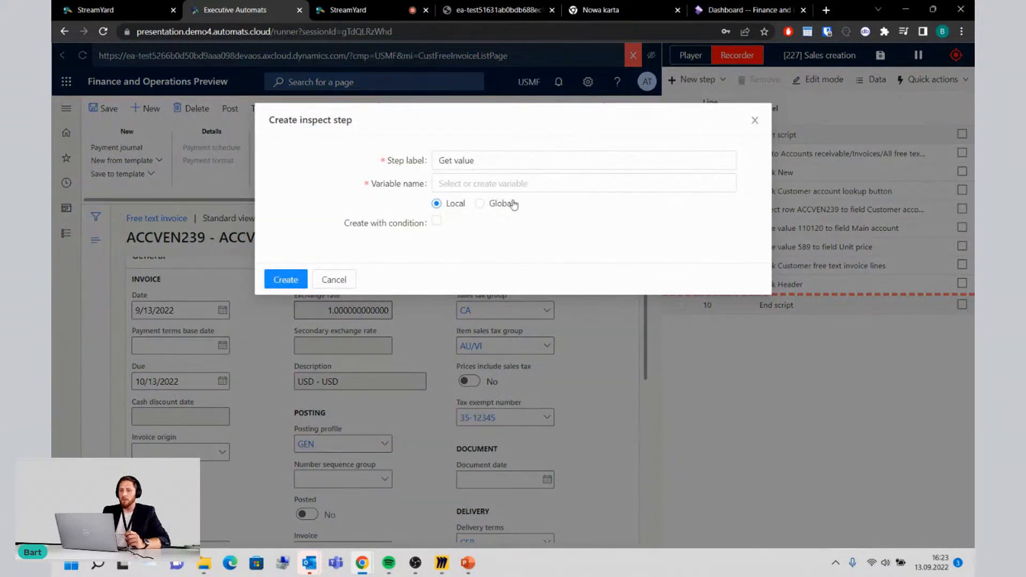
pyautogui.click(498, 181)
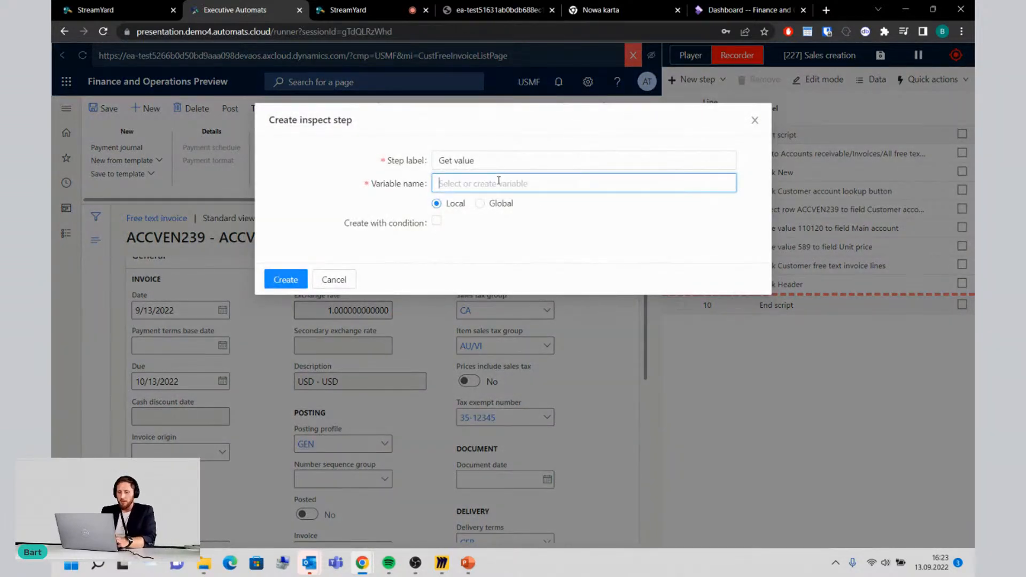
pyautogui.write('Exrate')
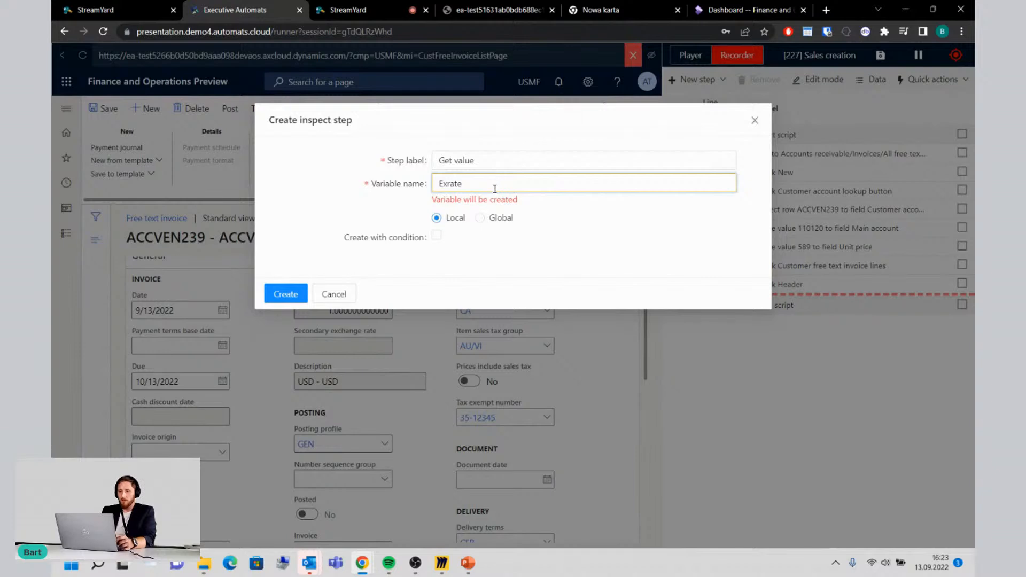
# Step: Create the inspect step with a condition that continues if the value equals 1 and otherwise warns, and leave inspect mode
pyautogui.click(437, 237)
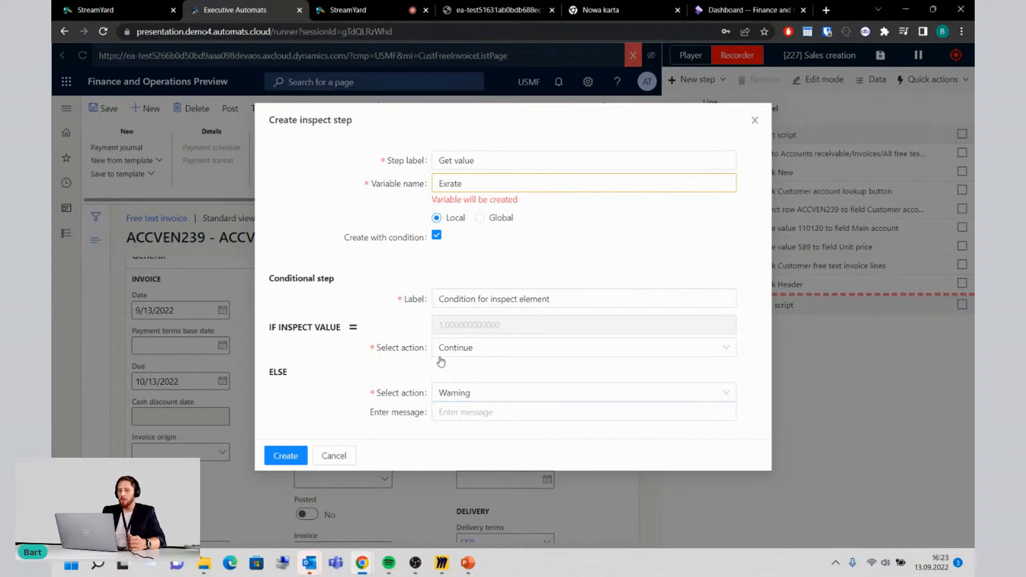
pyautogui.click(466, 351)
pyautogui.click(464, 372)
pyautogui.click(285, 455)
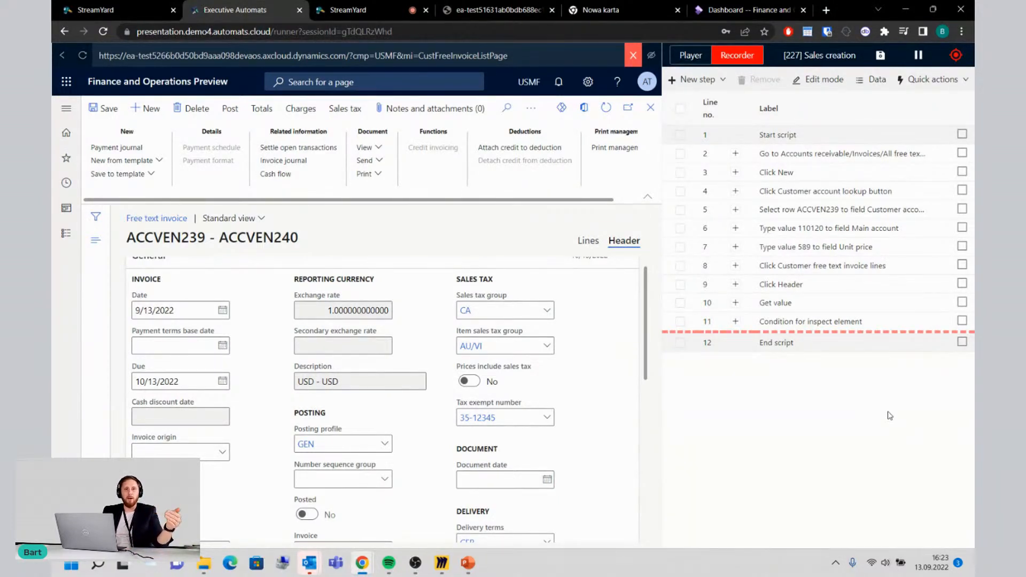
pyautogui.click(956, 60)
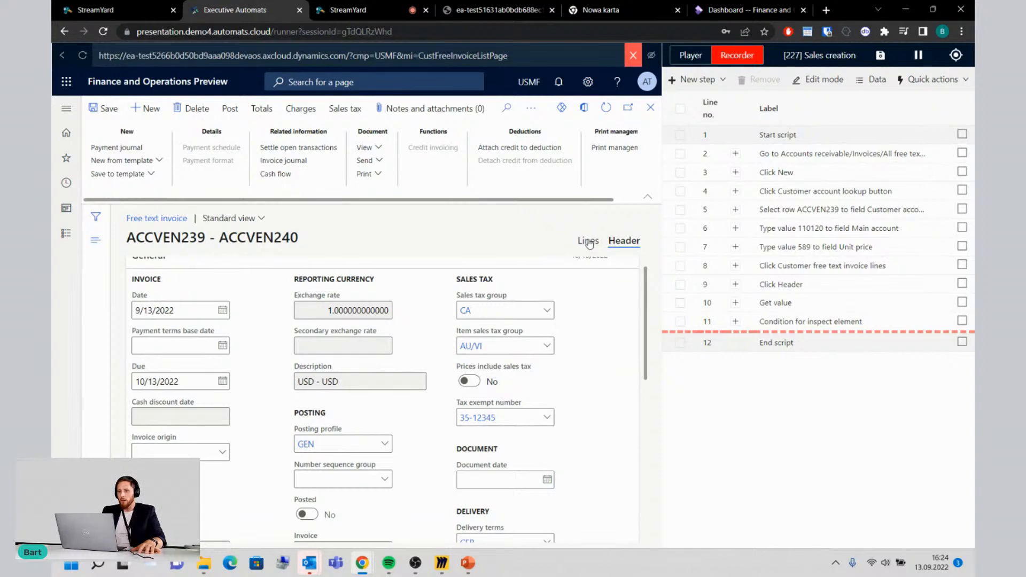
# Step: Pause the recording and play back the Sales creation script in the player
pyautogui.click(918, 55)
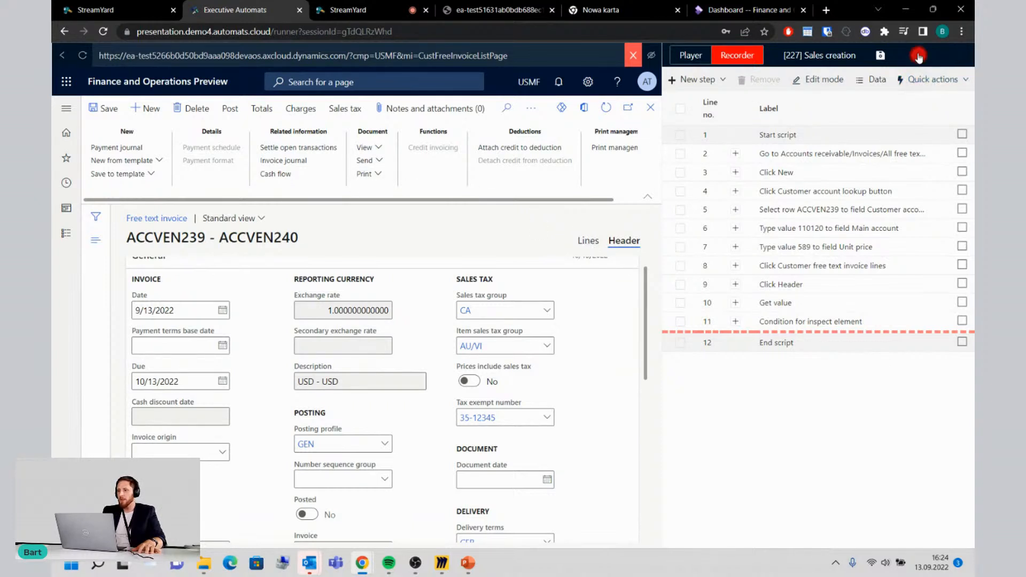
pyautogui.click(689, 57)
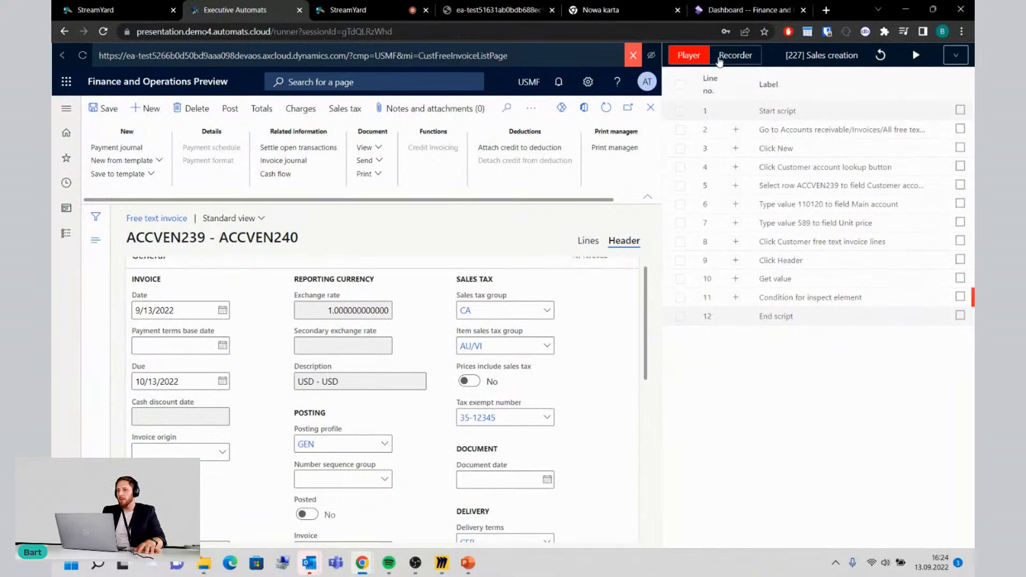
pyautogui.click(918, 57)
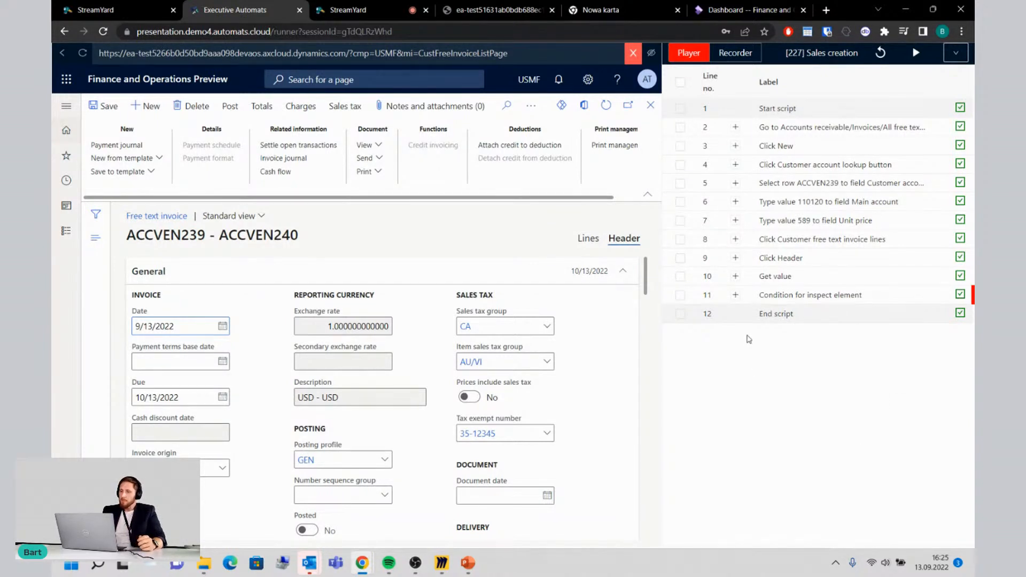
# Step: Resume recording, record viewing a copy of the invoice document, and close the recording session
pyautogui.click(740, 55)
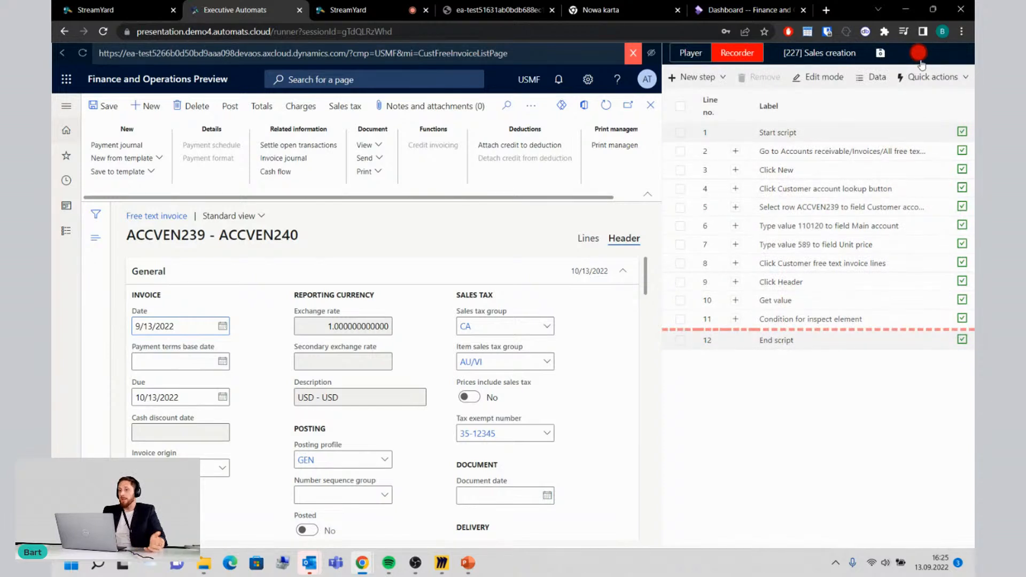
pyautogui.click(918, 53)
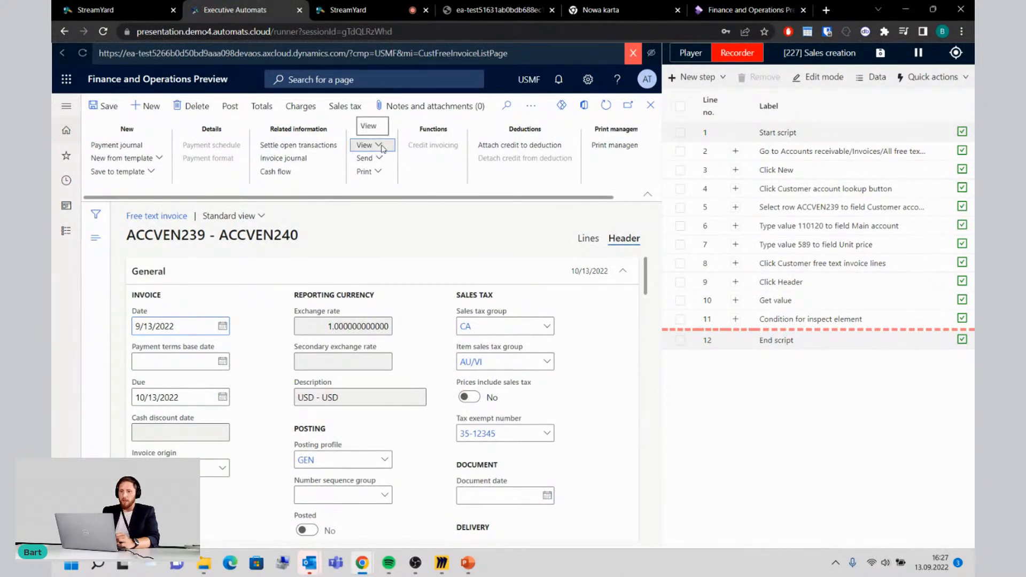
pyautogui.click(381, 149)
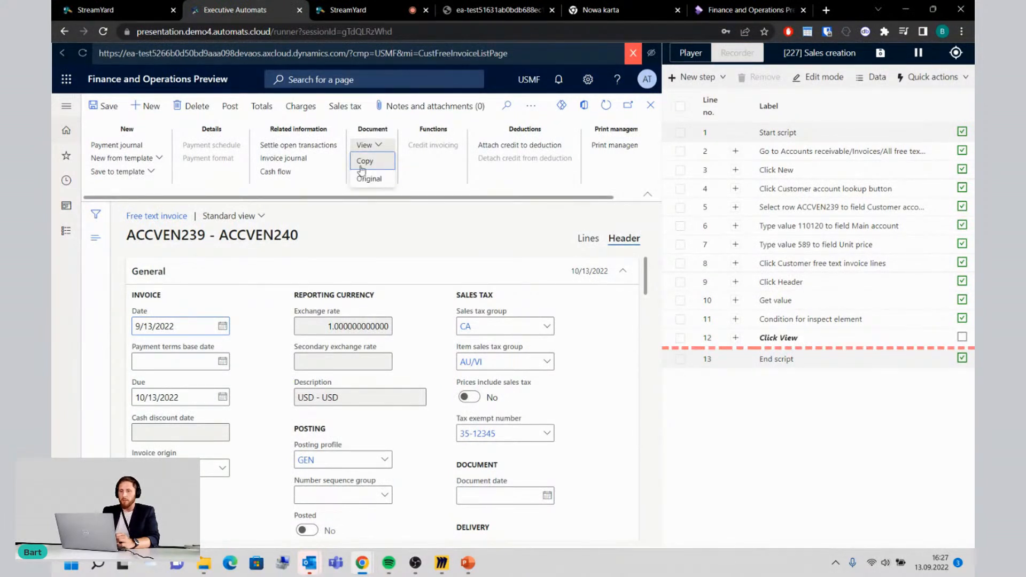
pyautogui.click(364, 161)
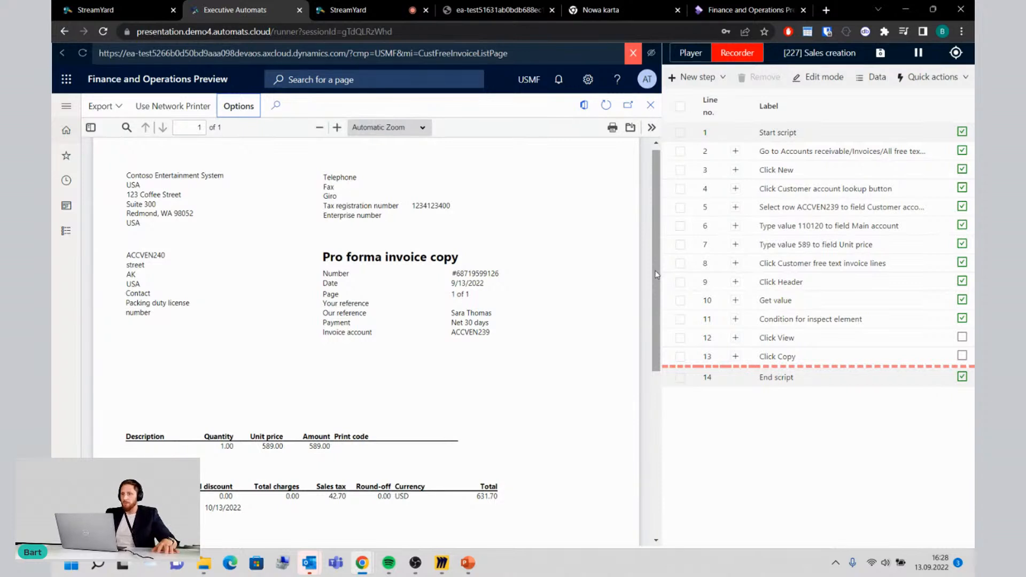
pyautogui.click(633, 53)
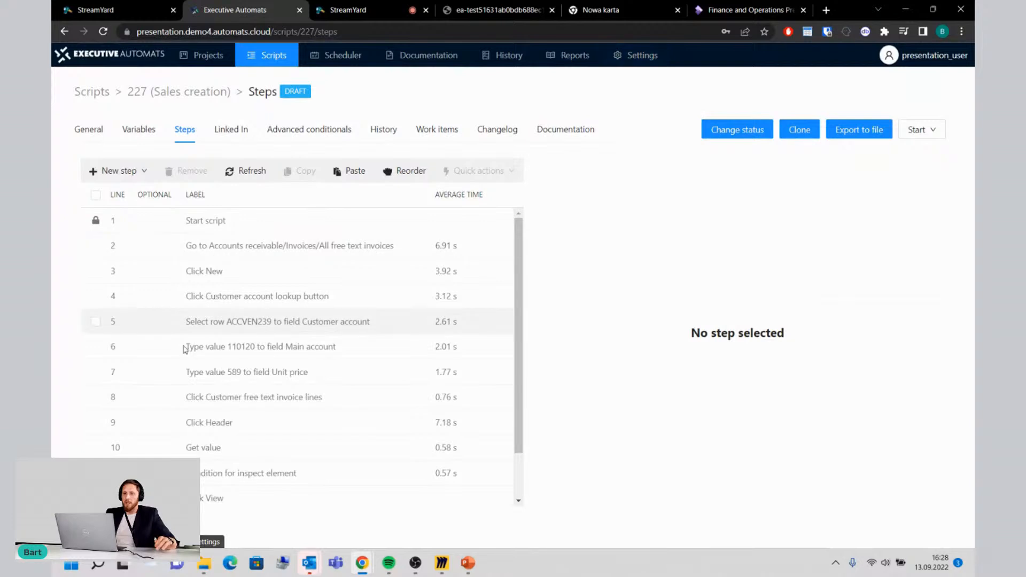
# Step: Review the recorded step list of the Sales creation script and its run history
pyautogui.scroll(-1, 214, 419)
pyautogui.scroll(1, 213, 419)
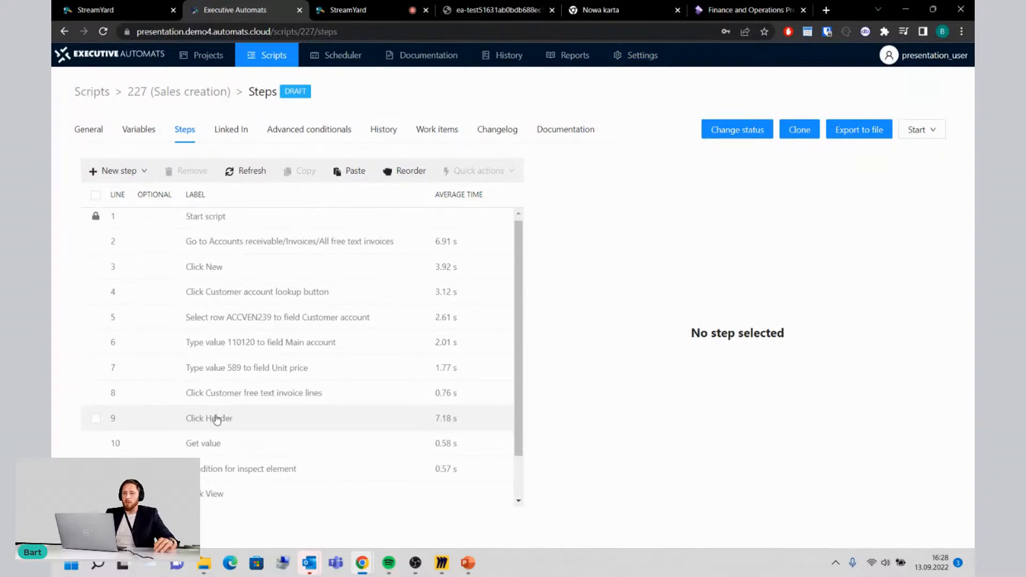
pyautogui.scroll(-1, 213, 419)
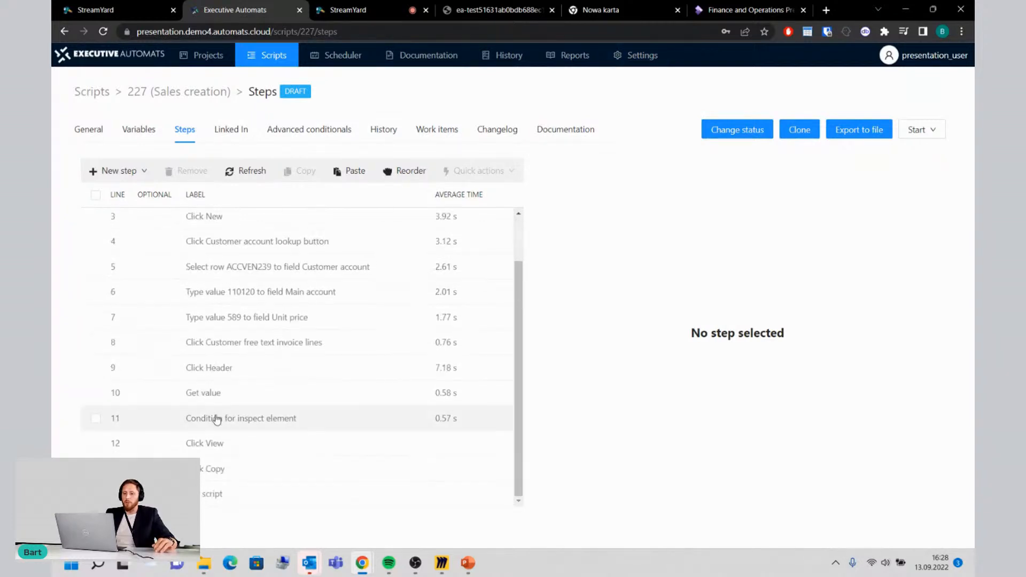
pyautogui.click(389, 130)
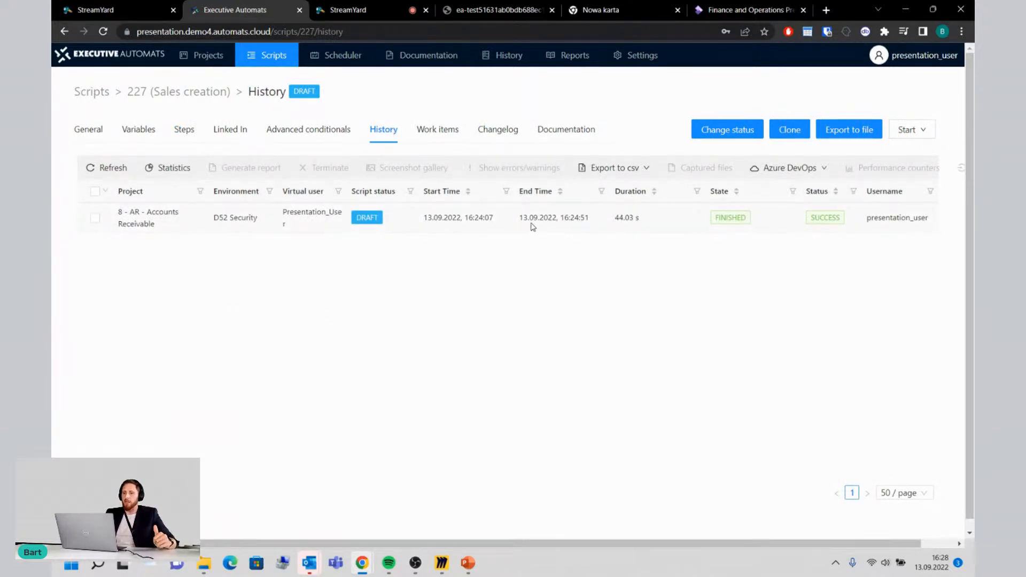
pyautogui.click(909, 129)
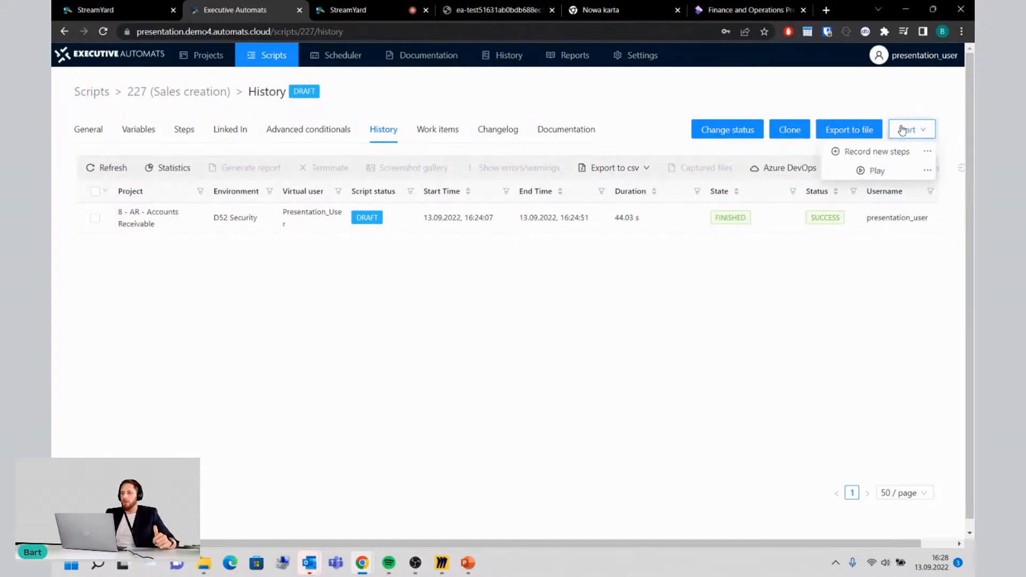
pyautogui.click(877, 170)
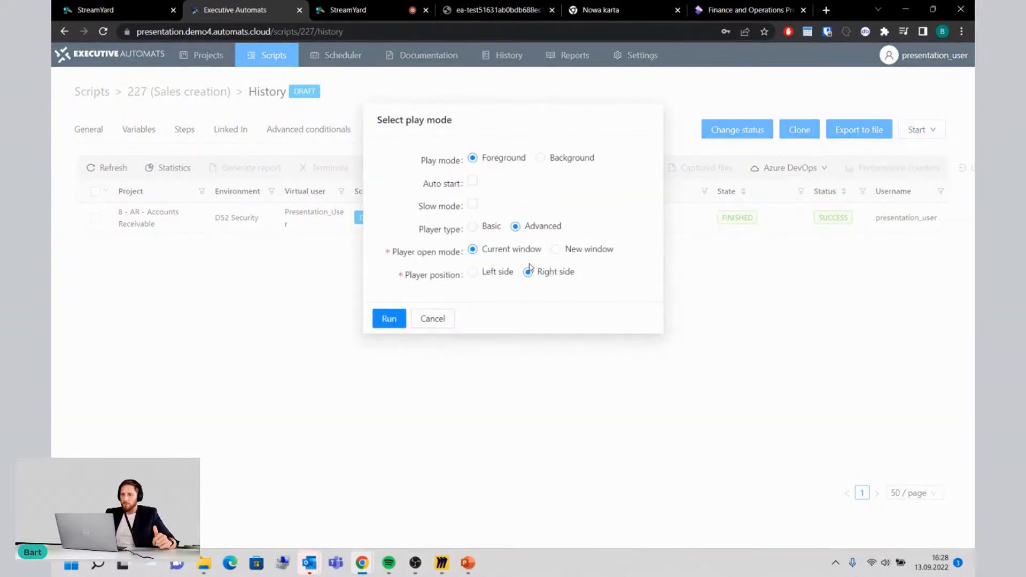
pyautogui.click(438, 327)
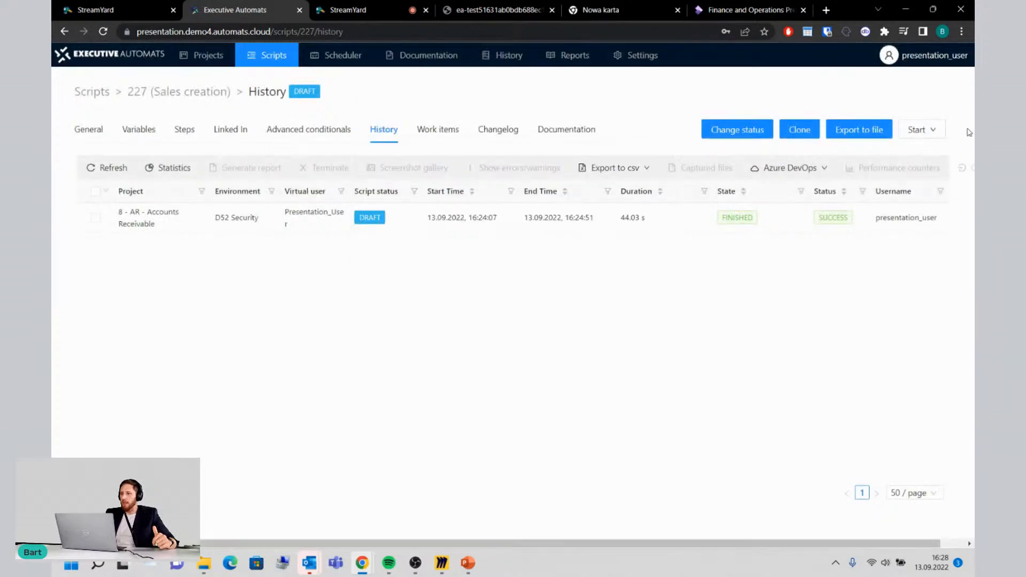
# Step: Run the Sales creation script in Background play mode with Documentation enabled and its mode set to Document
pyautogui.click(912, 129)
pyautogui.click(922, 168)
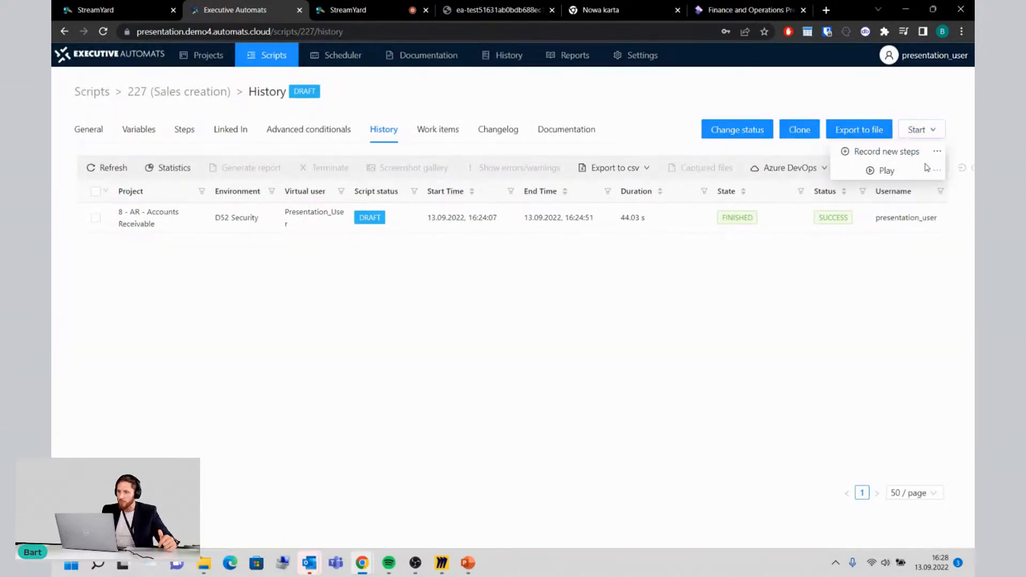
pyautogui.click(573, 161)
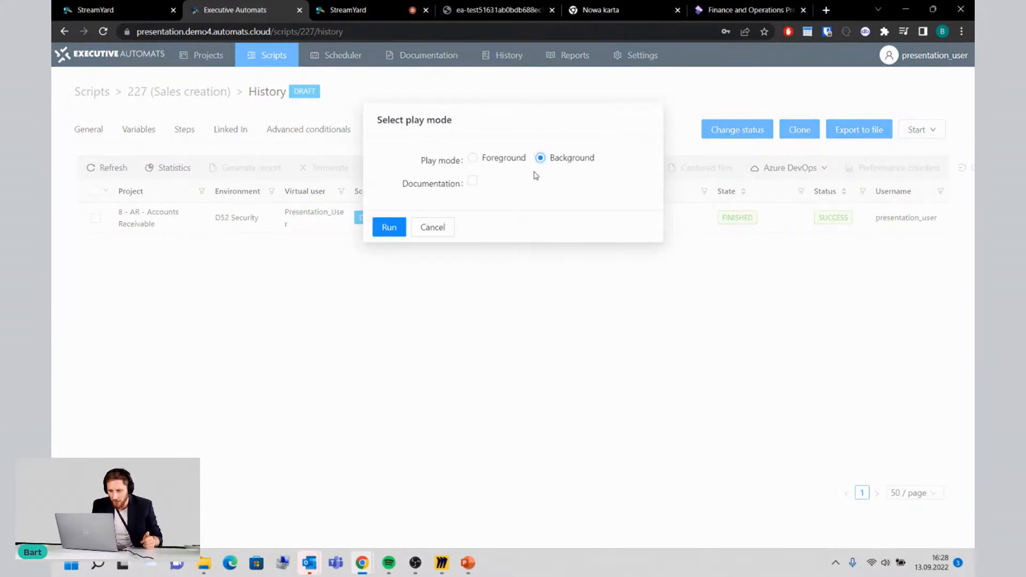
pyautogui.click(473, 182)
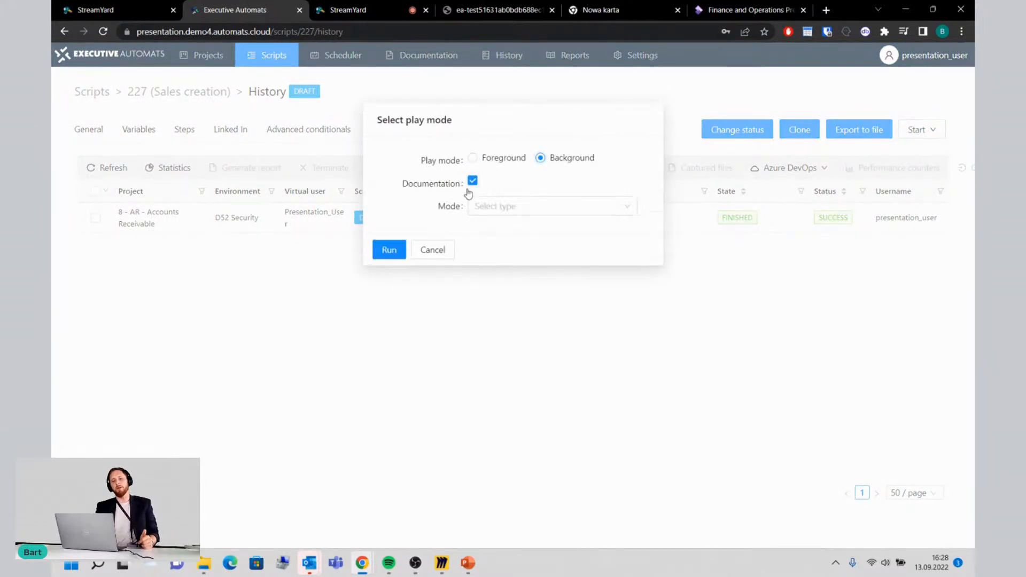
pyautogui.click(515, 206)
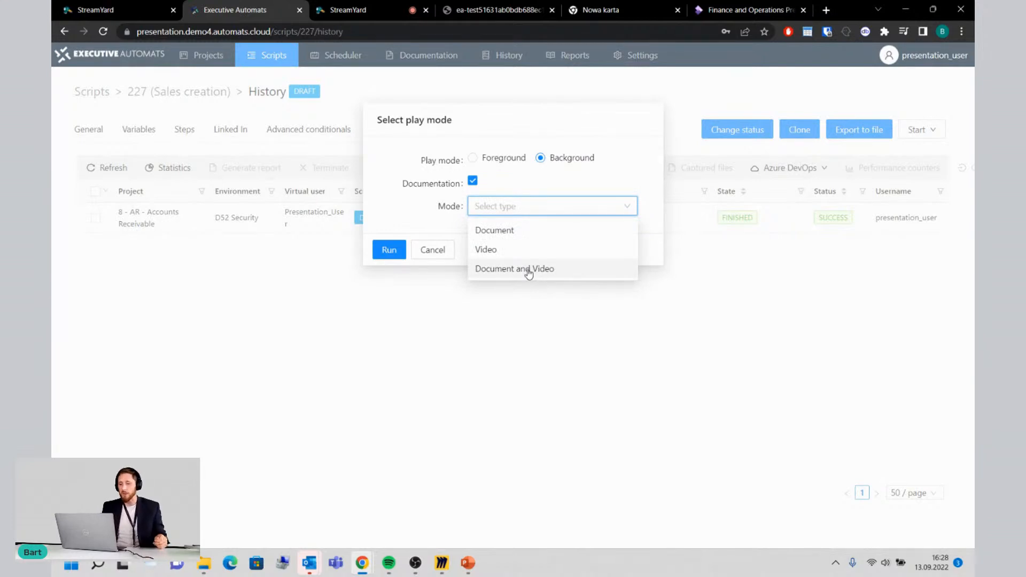
pyautogui.click(518, 233)
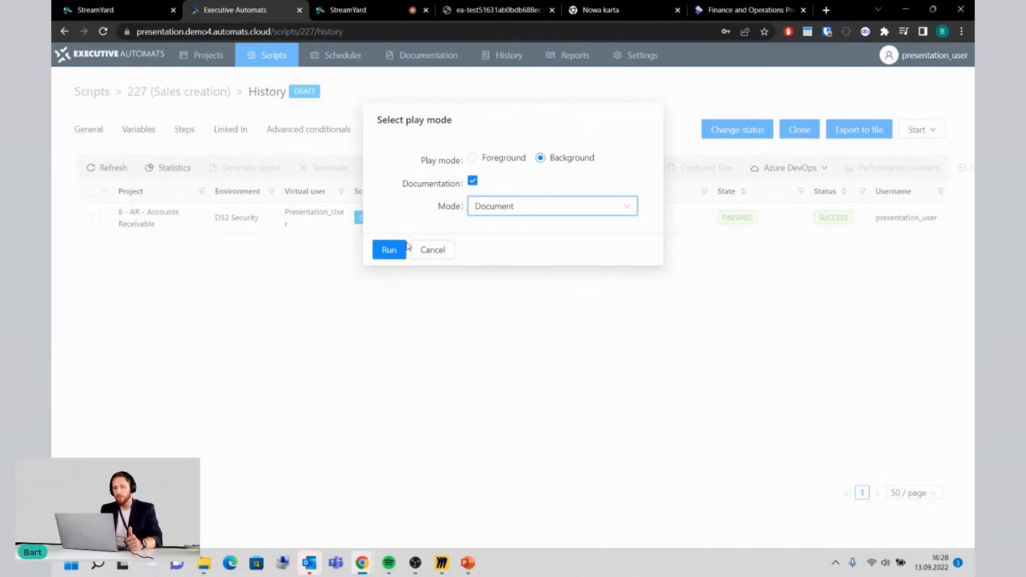
pyautogui.click(391, 250)
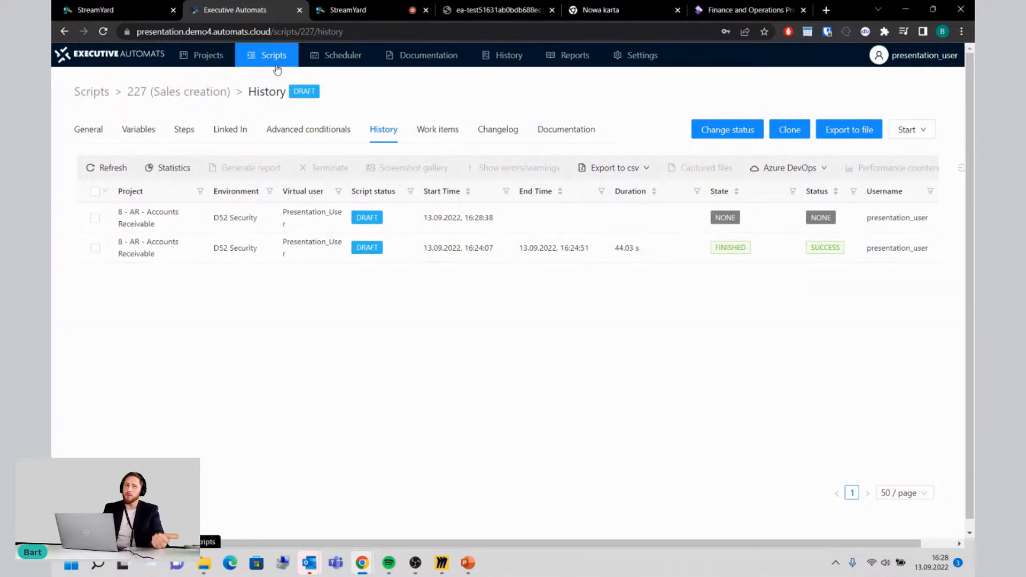
# Step: Create a new scheduler job named QUarter in Gantt mode
pyautogui.click(321, 66)
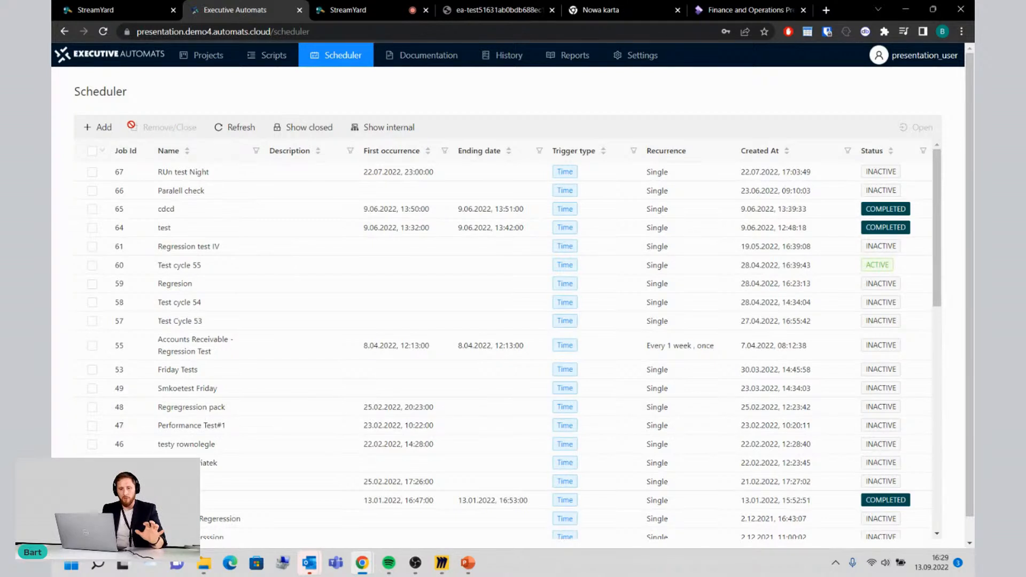
pyautogui.click(97, 129)
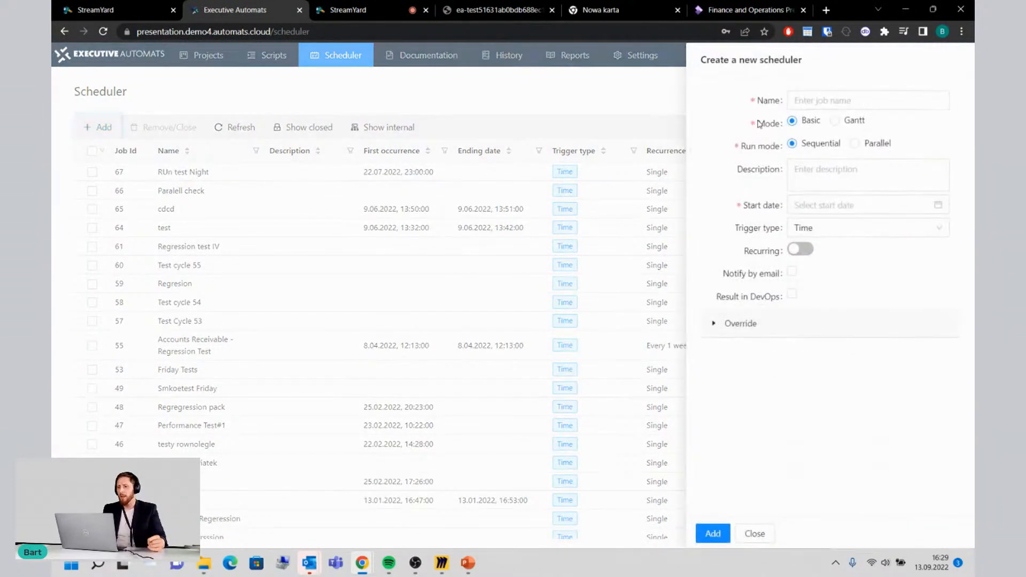
pyautogui.click(821, 102)
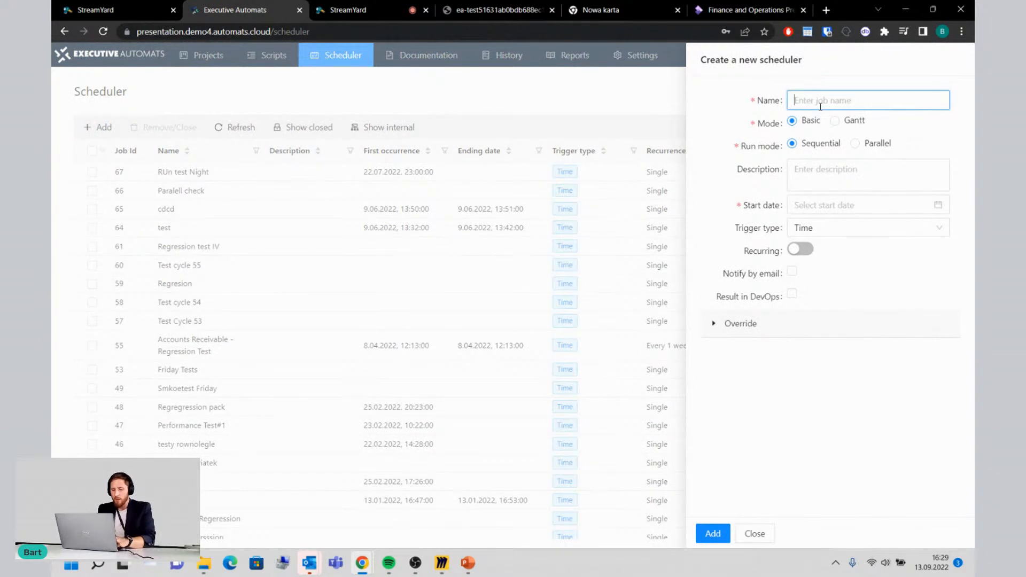
pyautogui.write('QUarter')
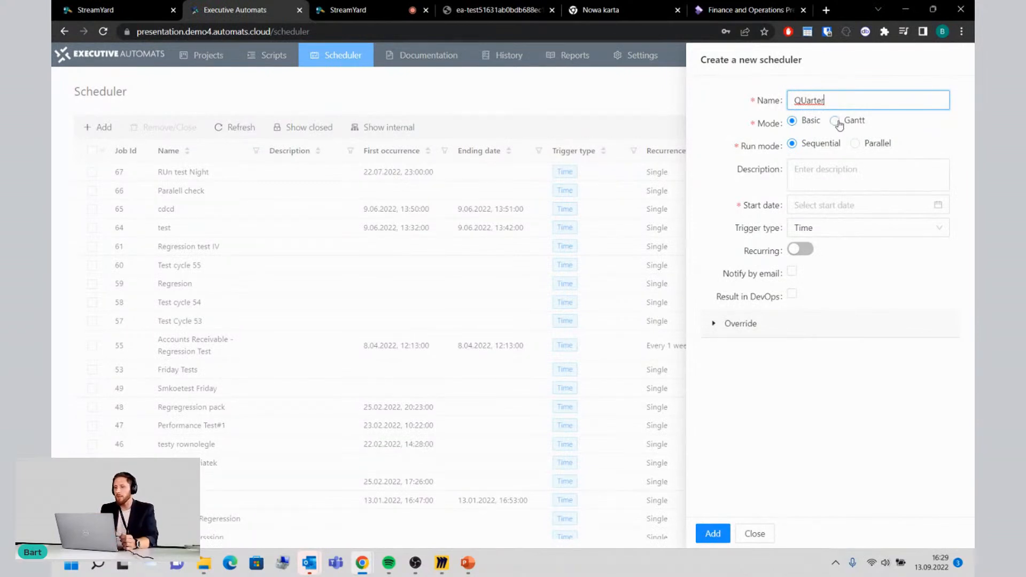
pyautogui.click(836, 122)
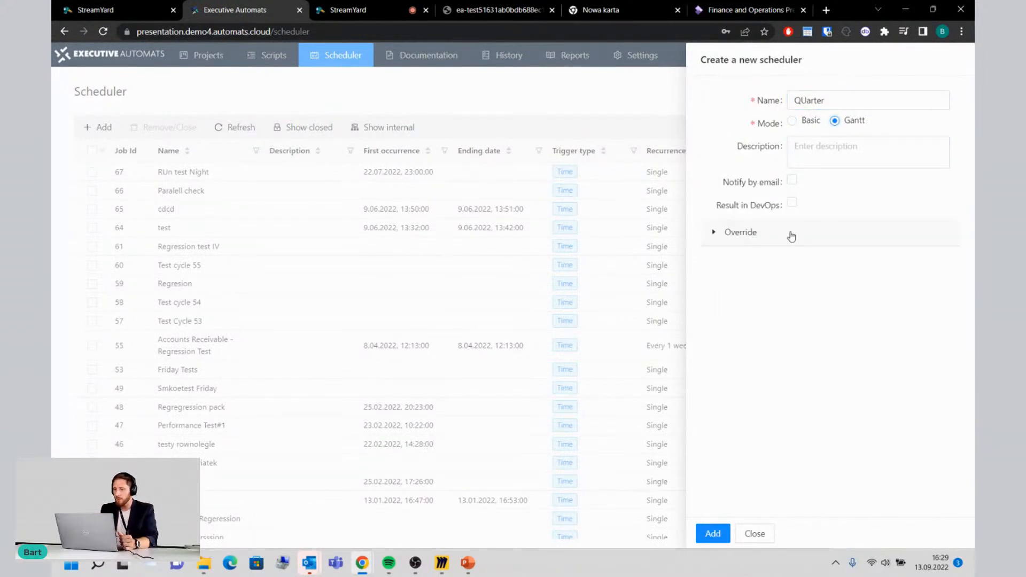
pyautogui.click(711, 534)
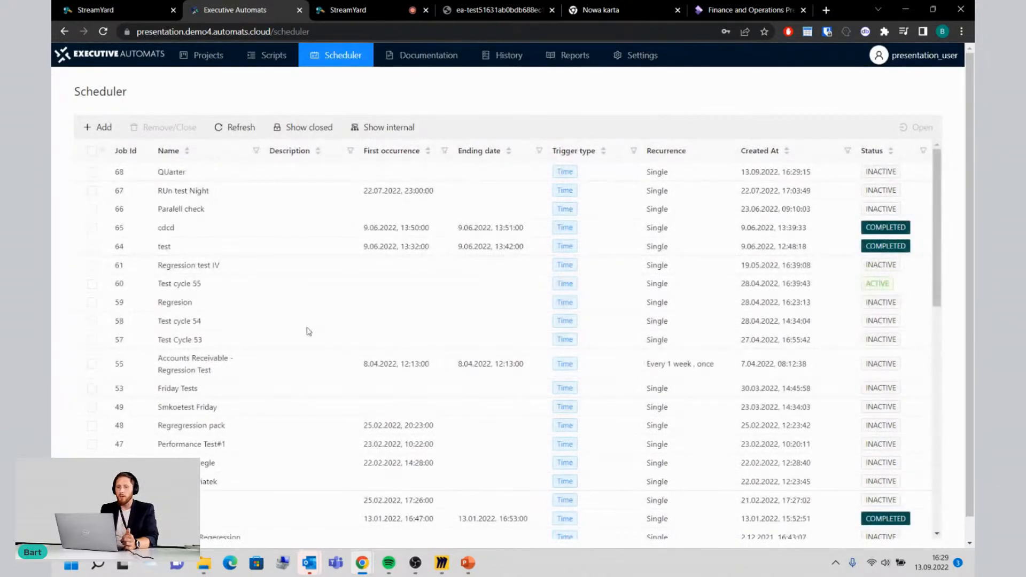
# Step: Edit the QUarter job's Gantt flow and filter the scripts available to add by the Accounts Payable and Accounts Receivable projects
pyautogui.click(169, 172)
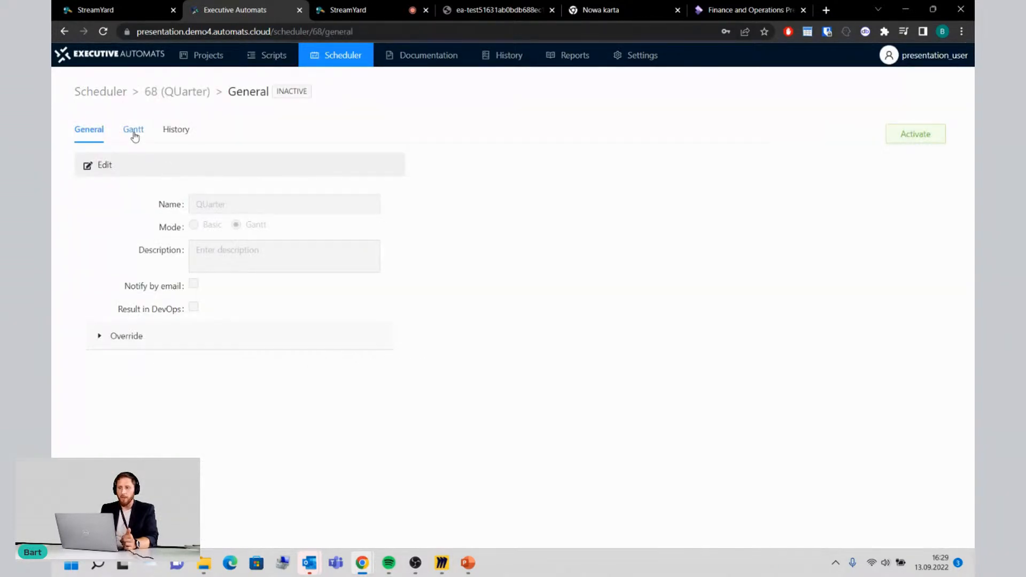
pyautogui.click(133, 131)
pyautogui.click(105, 166)
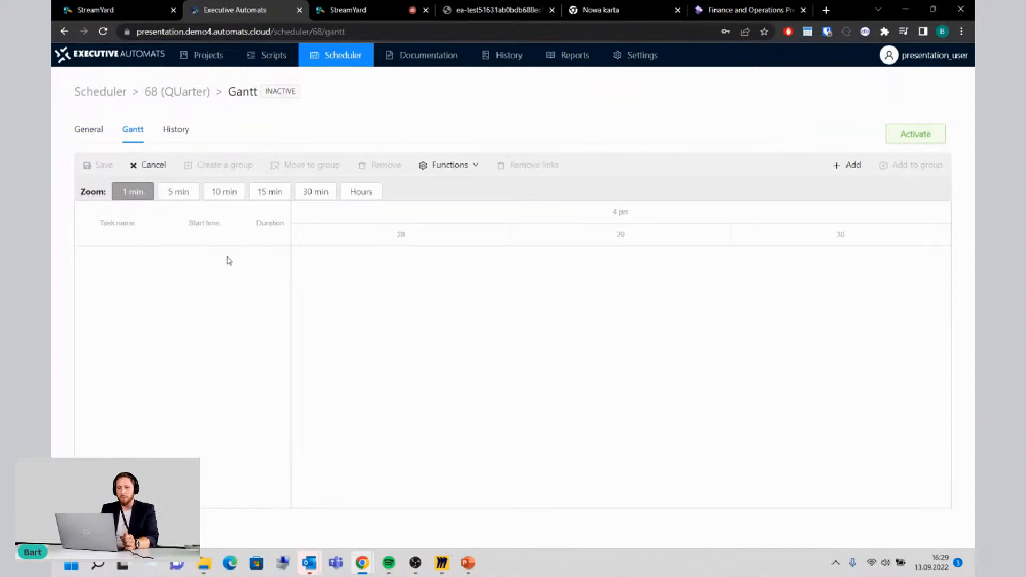
pyautogui.click(845, 169)
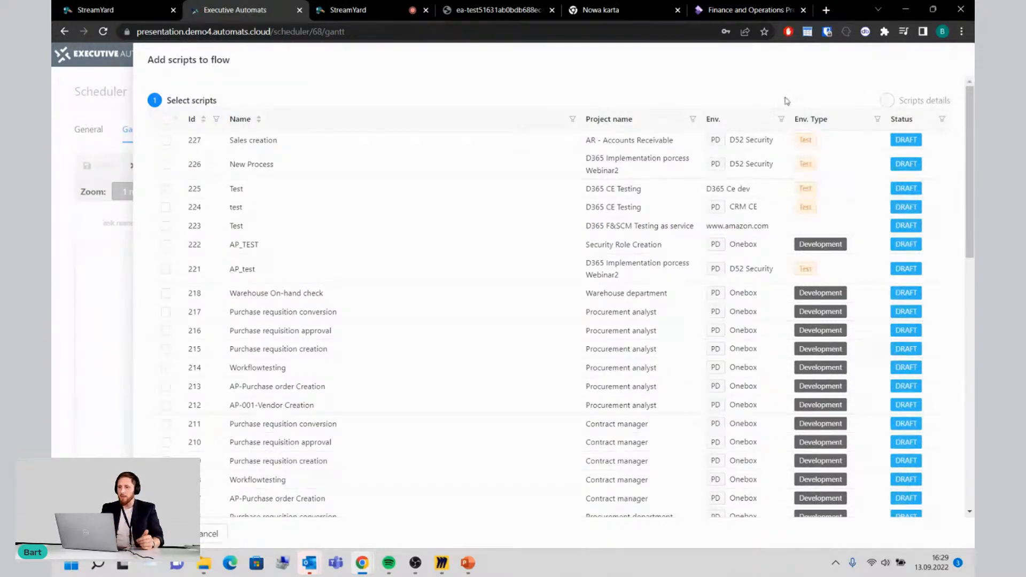
pyautogui.click(694, 120)
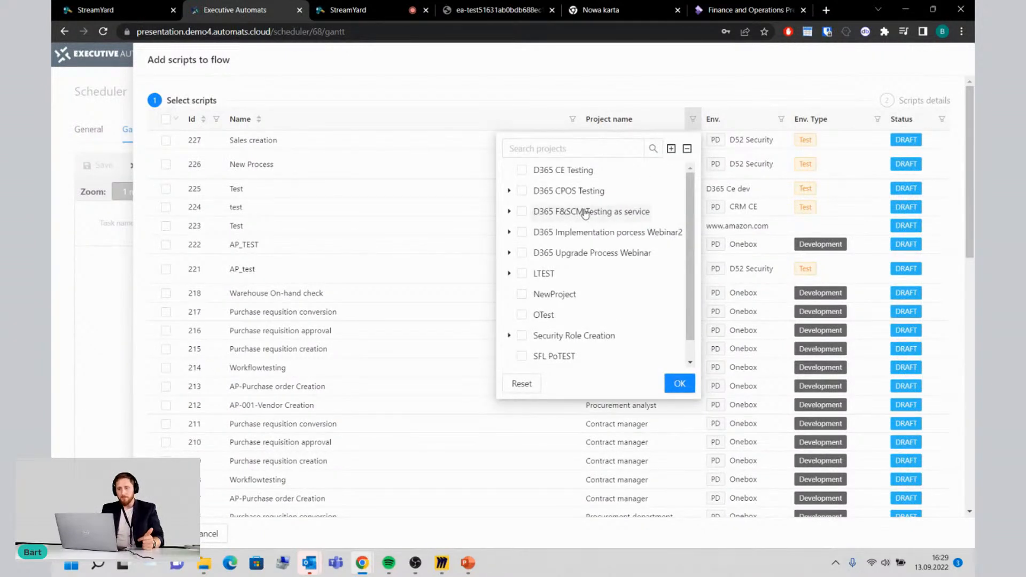
pyautogui.click(510, 212)
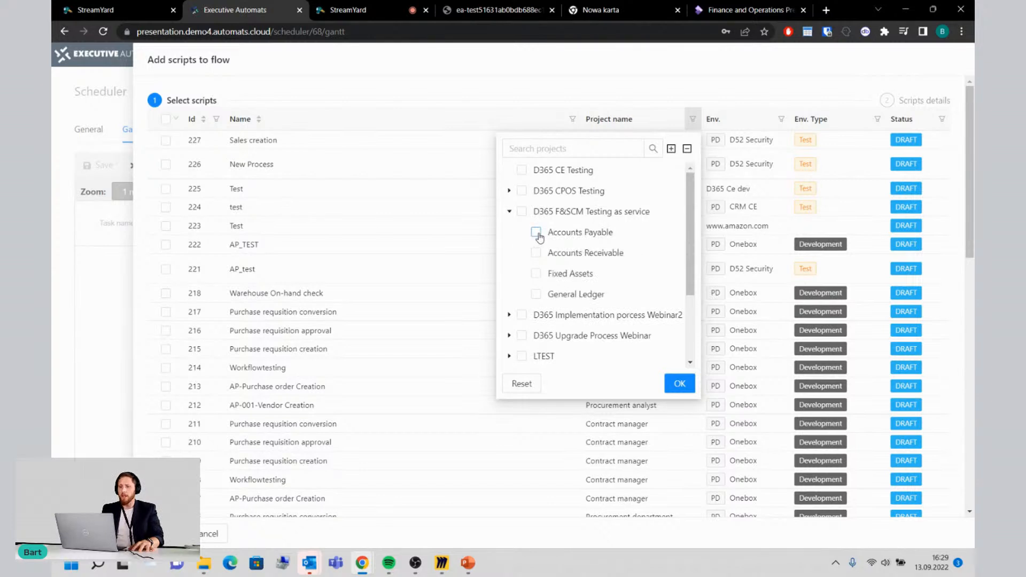
pyautogui.click(536, 233)
pyautogui.click(536, 266)
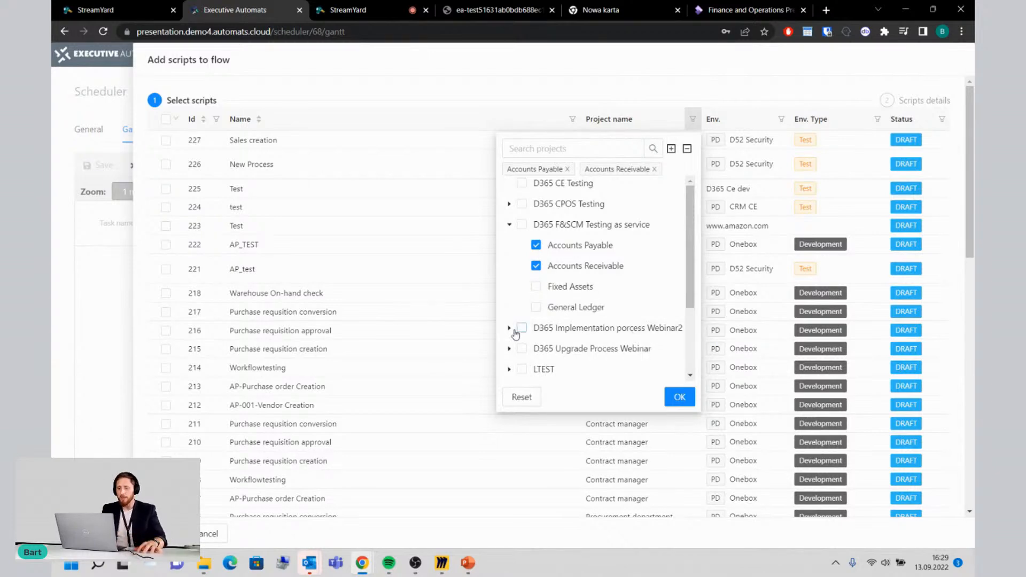
pyautogui.click(680, 397)
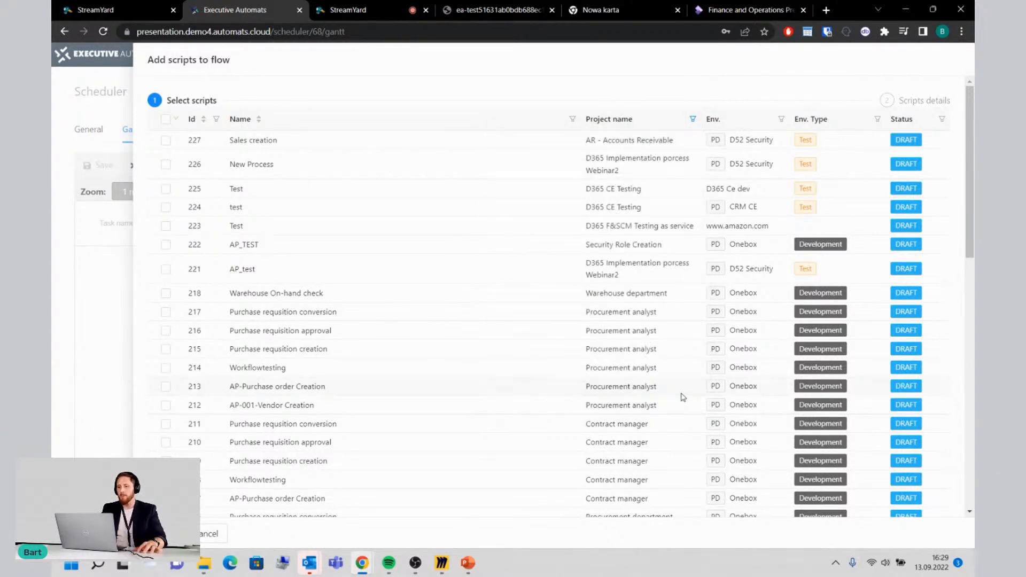
# Step: Select all the filtered scripts and add them to the flow with their default script details
pyautogui.click(165, 120)
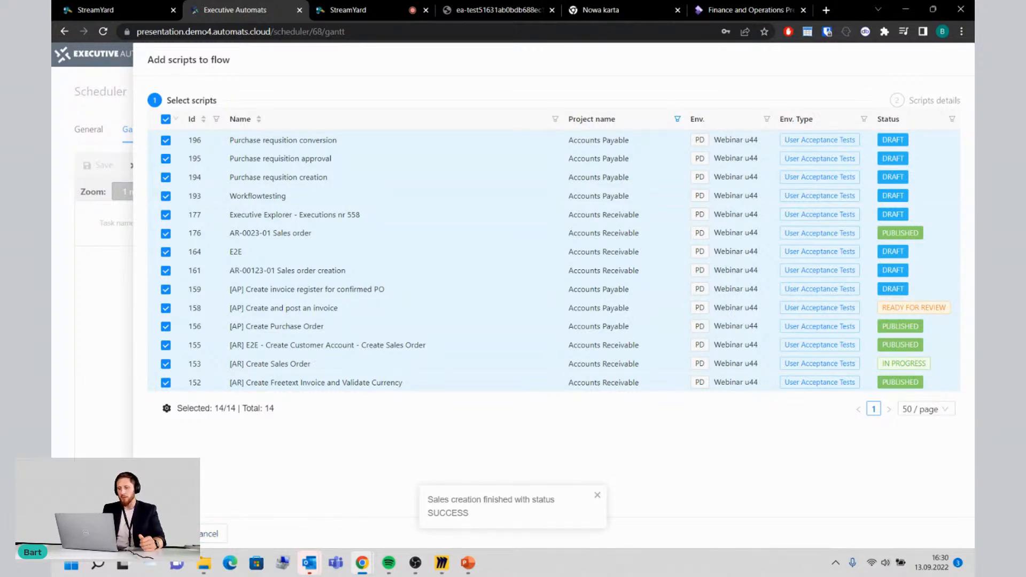
pyautogui.click(164, 534)
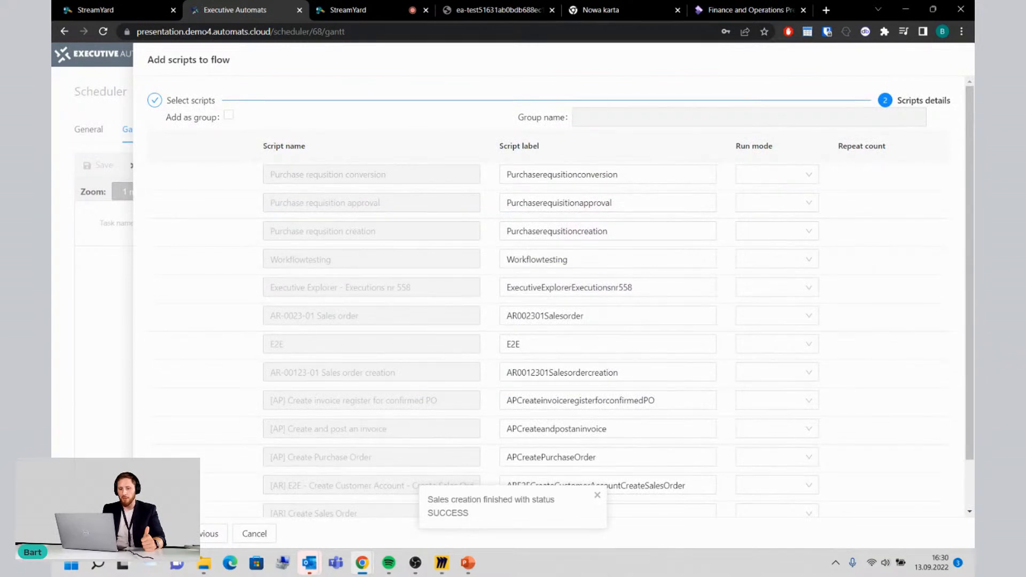
pyautogui.click(155, 534)
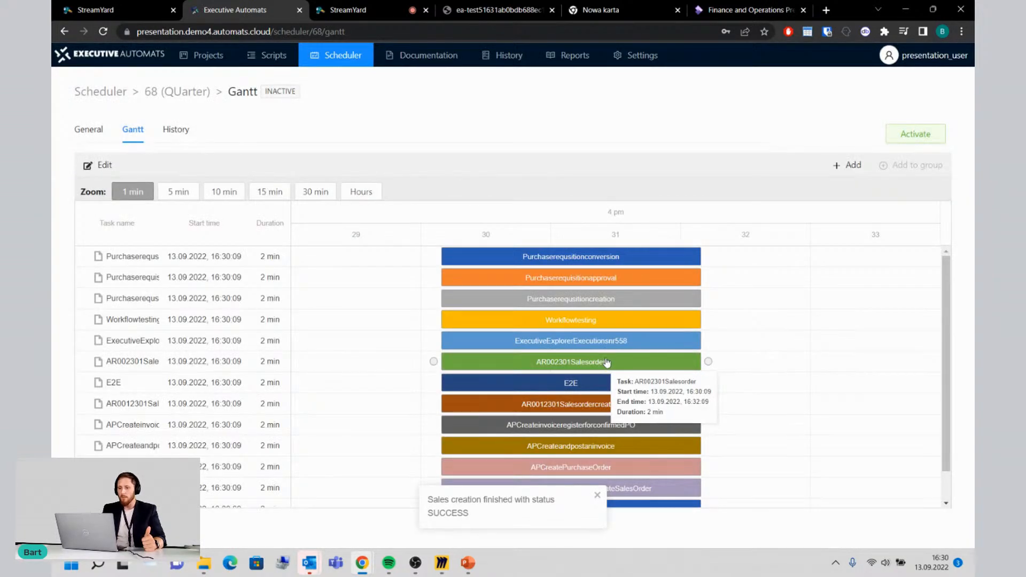
# Step: Link the end of Purchaserequsitioncreation to the start of Workflowtesting and shift Workflowtesting to start at 16:32:37
pyautogui.click(598, 320)
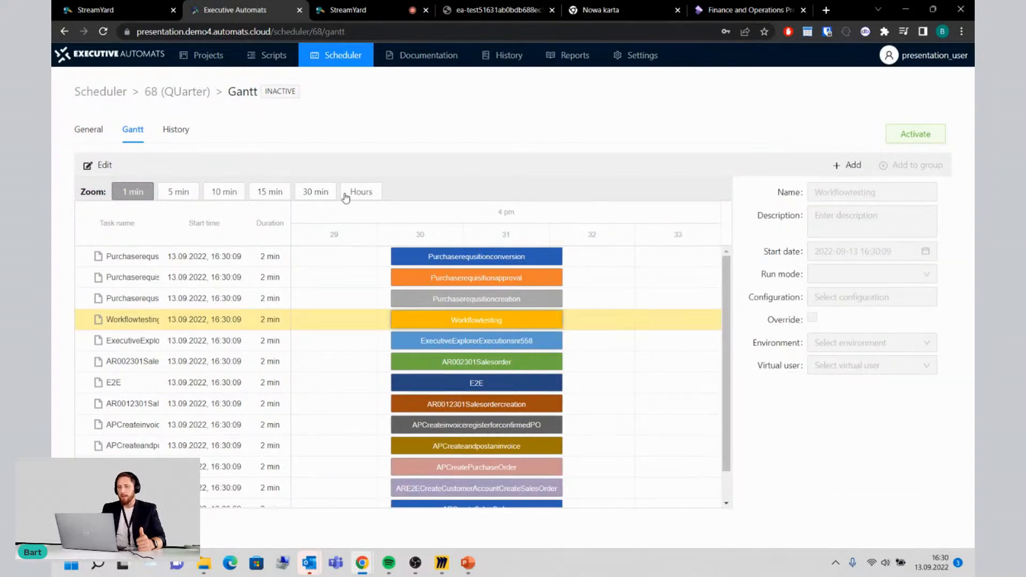
pyautogui.click(107, 166)
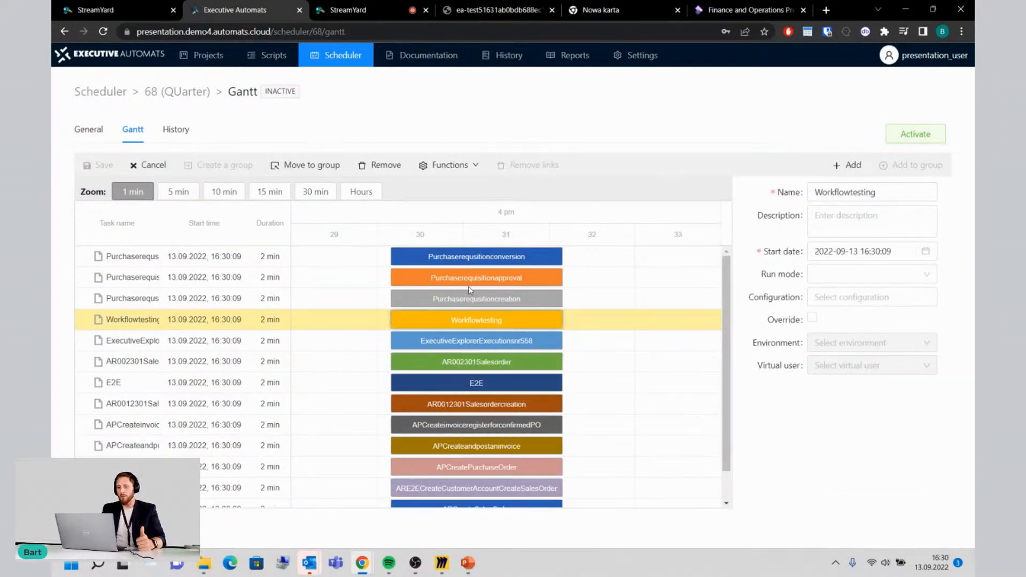
pyautogui.moveTo(477, 320); pyautogui.dragTo(565, 320)
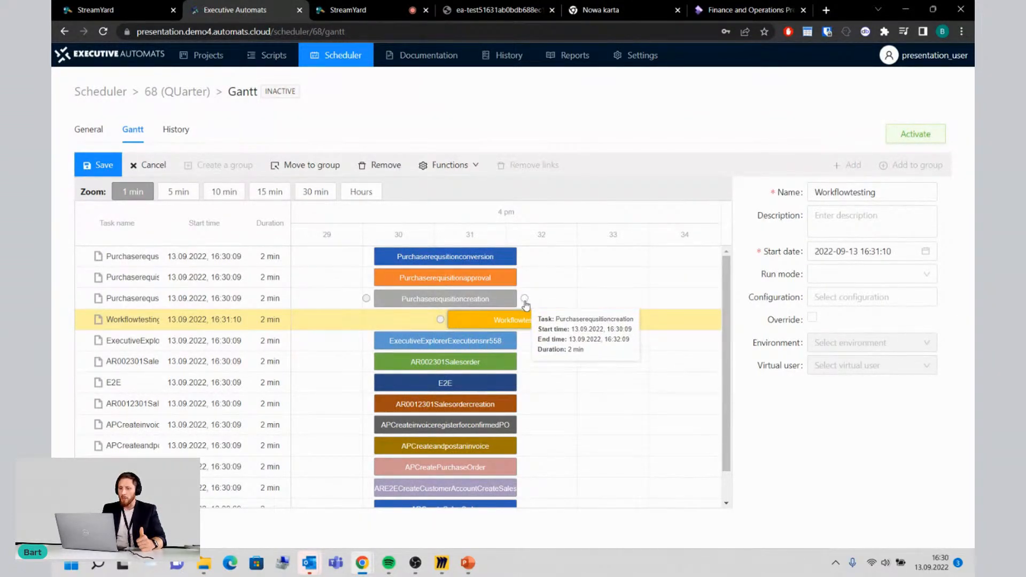
pyautogui.moveTo(525, 303); pyautogui.dragTo(441, 320)
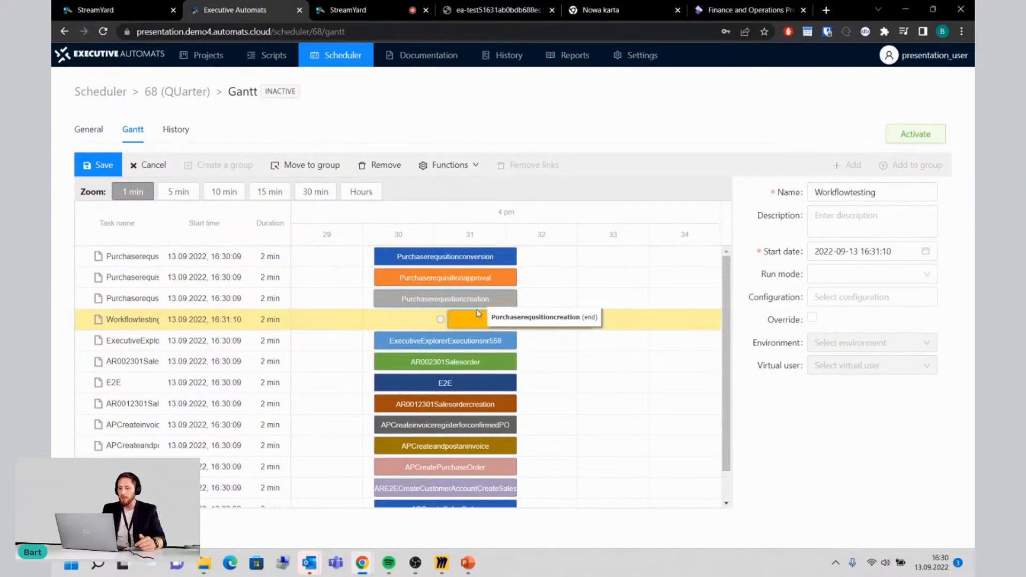
pyautogui.moveTo(443, 319); pyautogui.dragTo(443, 320)
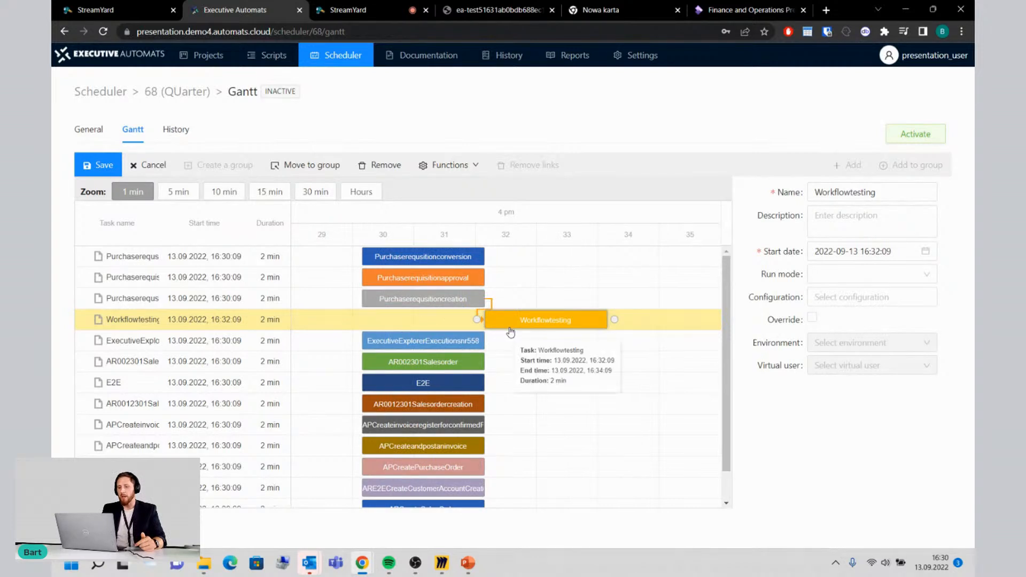
pyautogui.moveTo(537, 326); pyautogui.dragTo(567, 326)
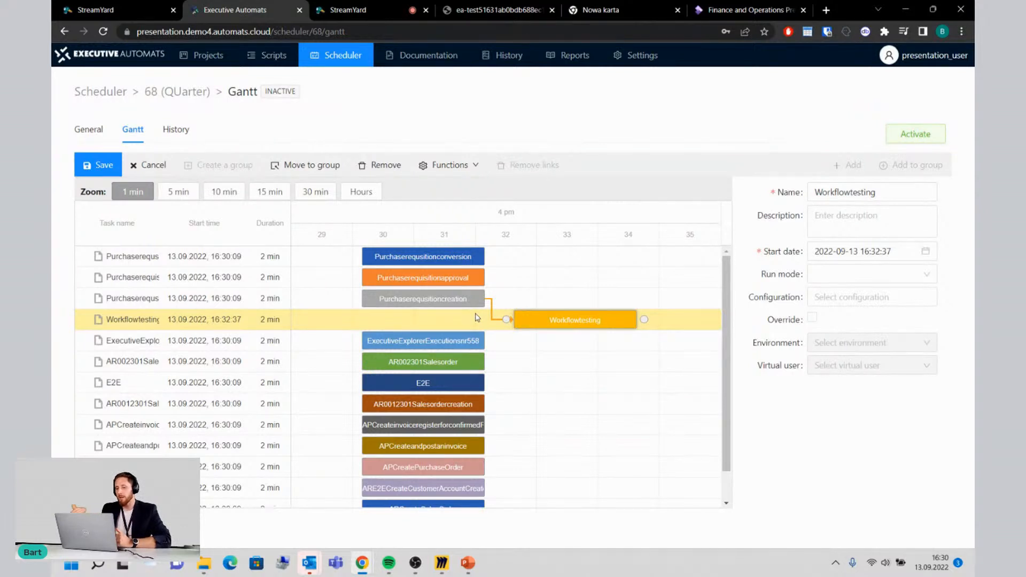
# Step: Link the end of Workflowtesting to the start of Purchaserequisitionapproval and shift Purchaserequisitionapproval to start at 16:35:01
pyautogui.click(450, 279)
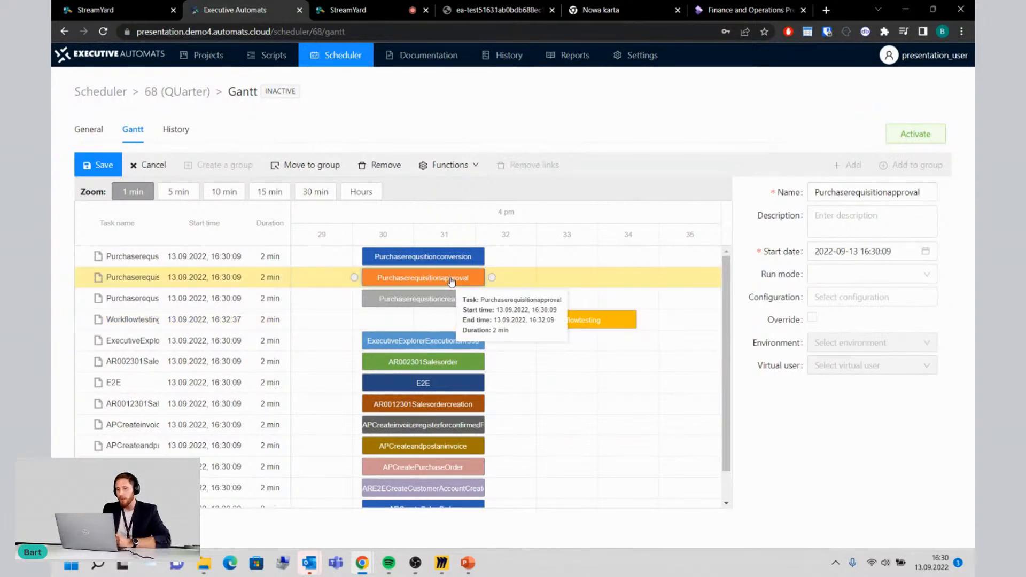
pyautogui.moveTo(451, 279); pyautogui.dragTo(713, 303)
pyautogui.moveTo(629, 320); pyautogui.dragTo(578, 284)
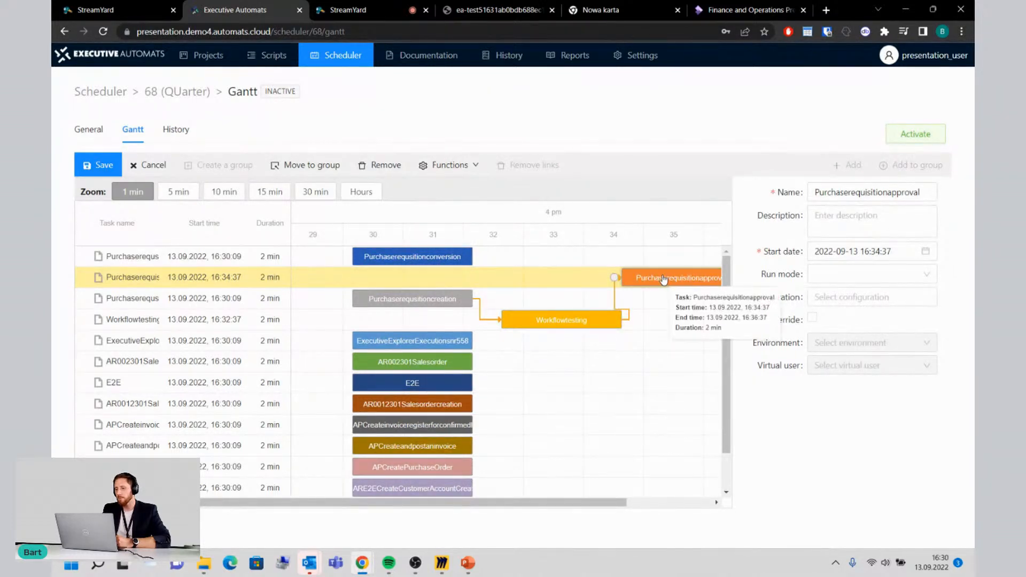
pyautogui.moveTo(664, 281); pyautogui.dragTo(690, 279)
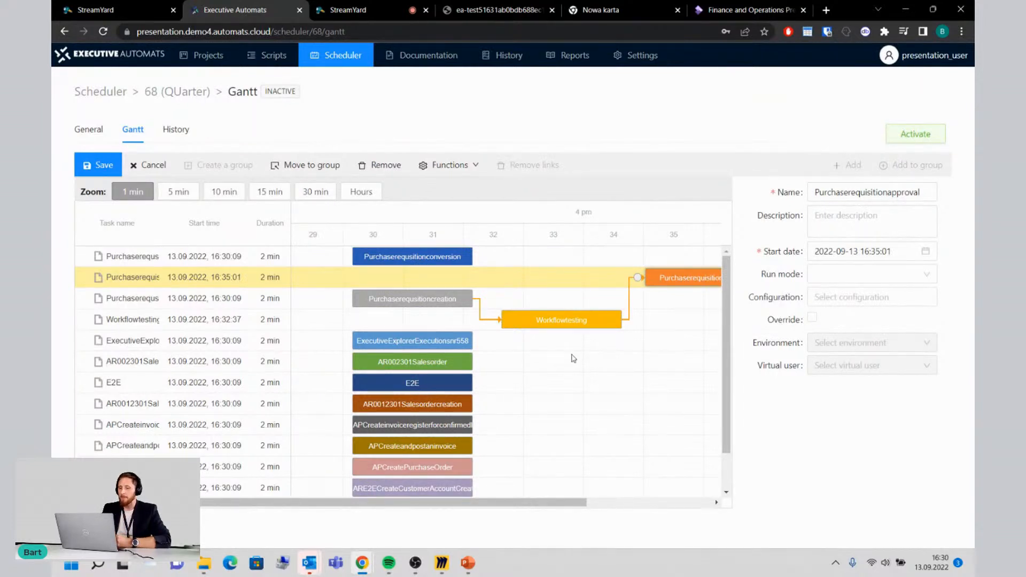
pyautogui.scroll(-1, 573, 357)
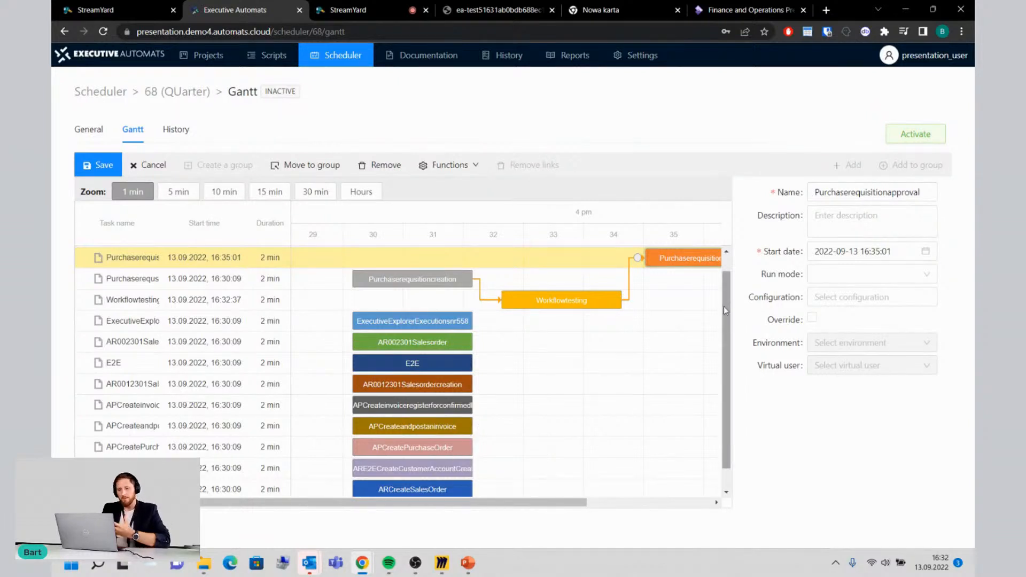
# Step: Sign in to the Power BI report and examine the success and error counts by date in the No Success & Errors chart
pyautogui.moveTo(563, 504); pyautogui.dragTo(607, 503)
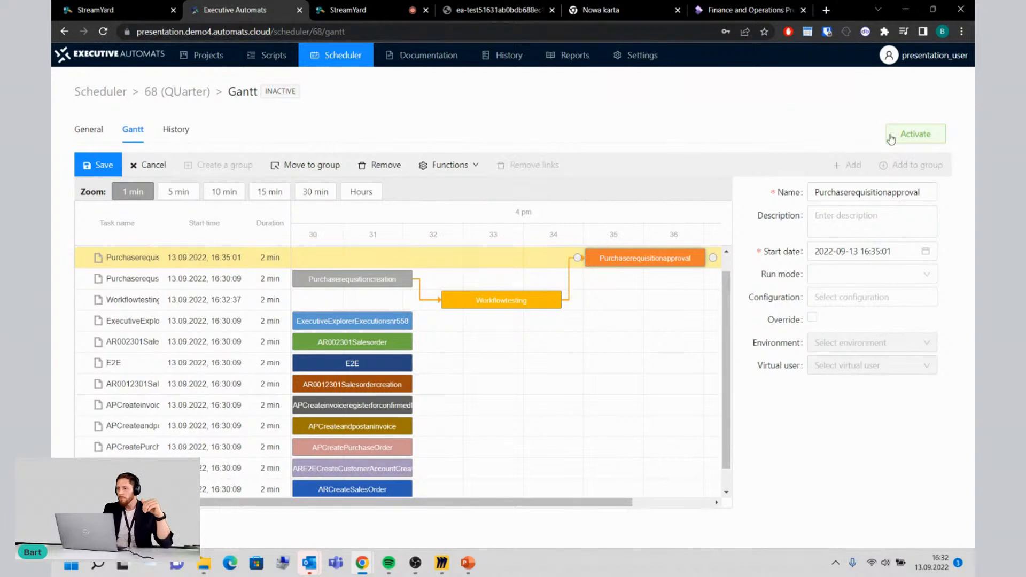
pyautogui.click(573, 57)
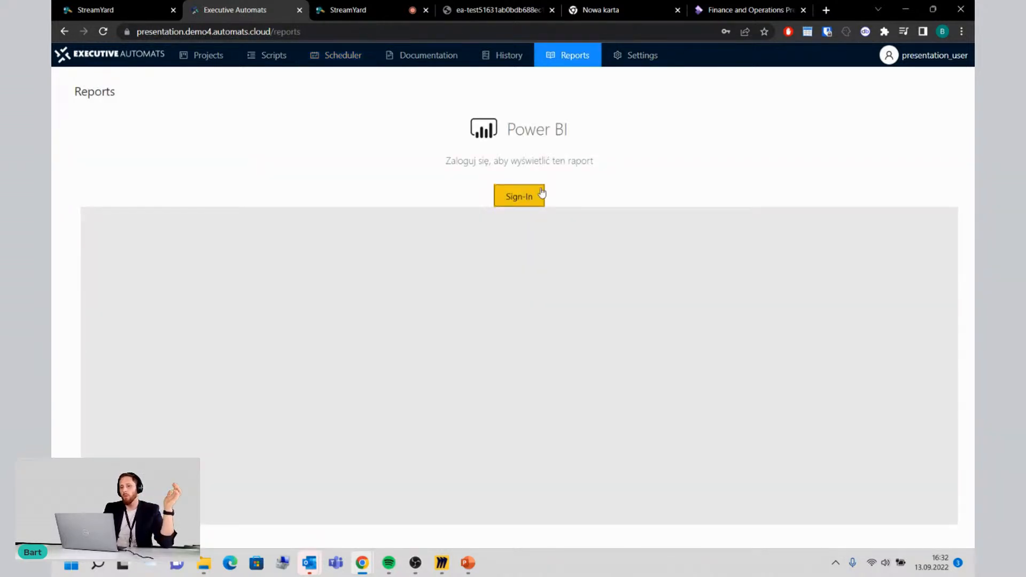
pyautogui.click(527, 202)
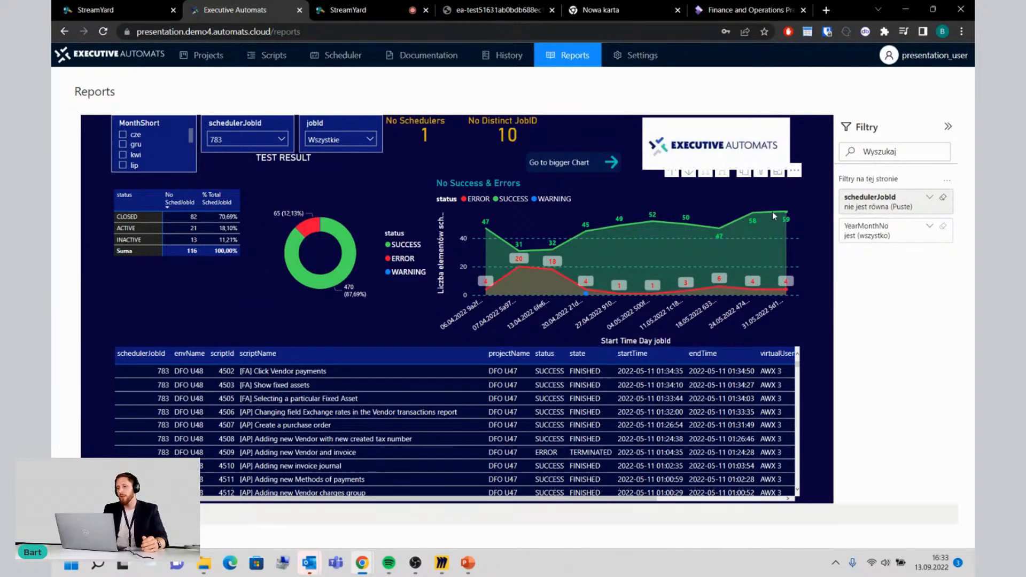
pyautogui.moveTo(782, 215)
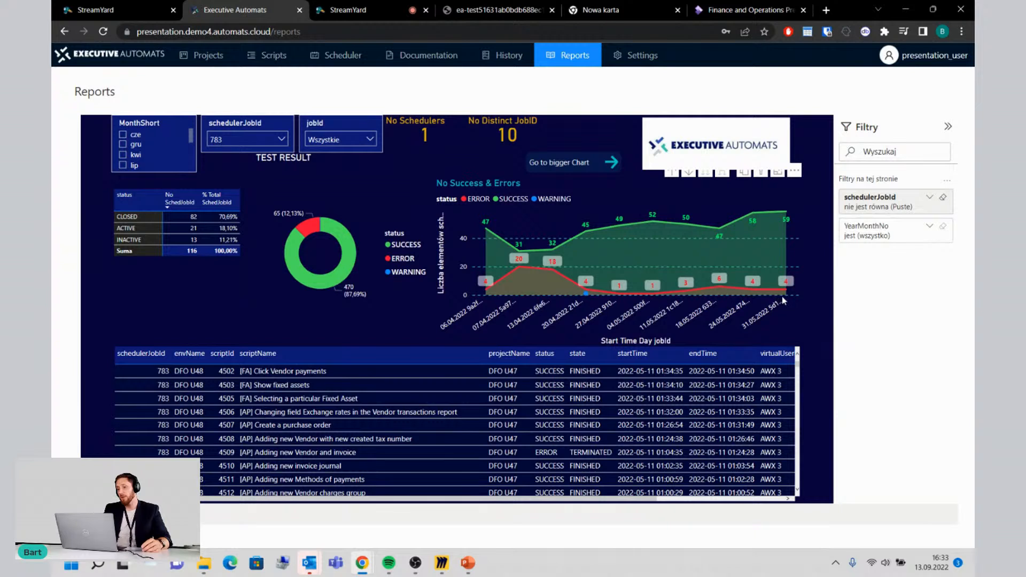
pyautogui.moveTo(753, 289)
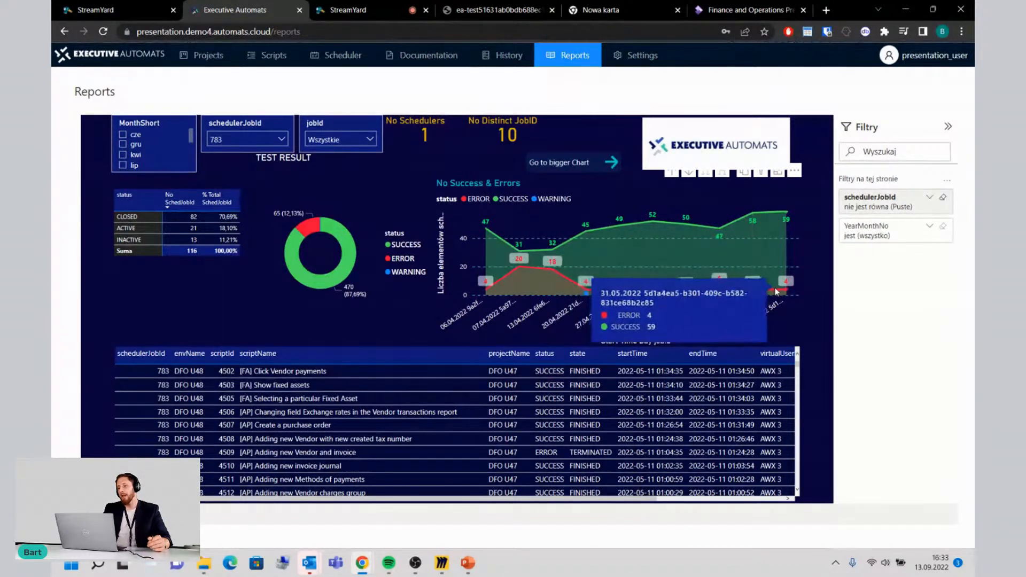
pyautogui.moveTo(790, 293)
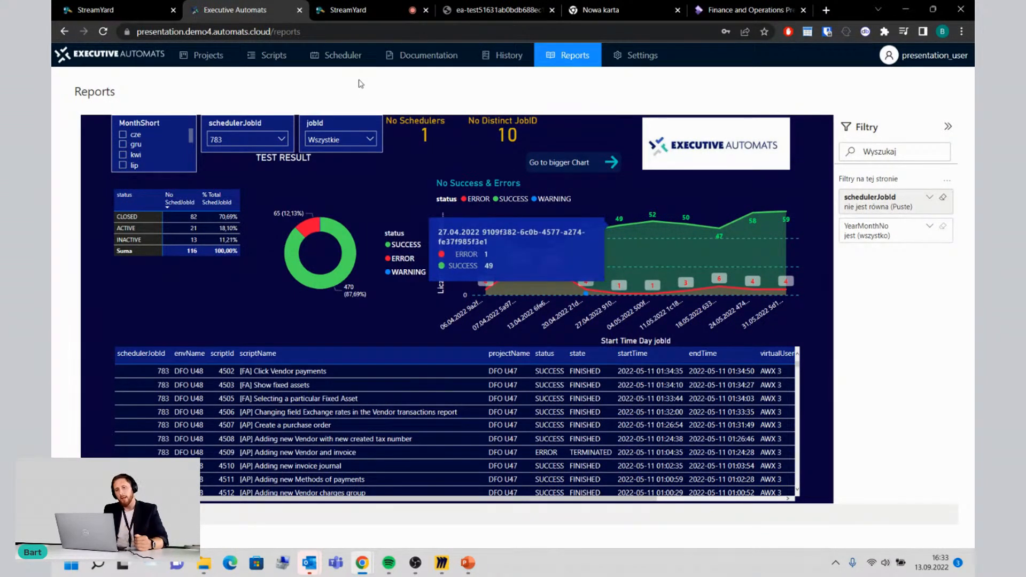
# Step: Download the document-type documentation ar_102_01_sales_order__en from the D365 Implementation porcess Webinar2 project
pyautogui.click(456, 62)
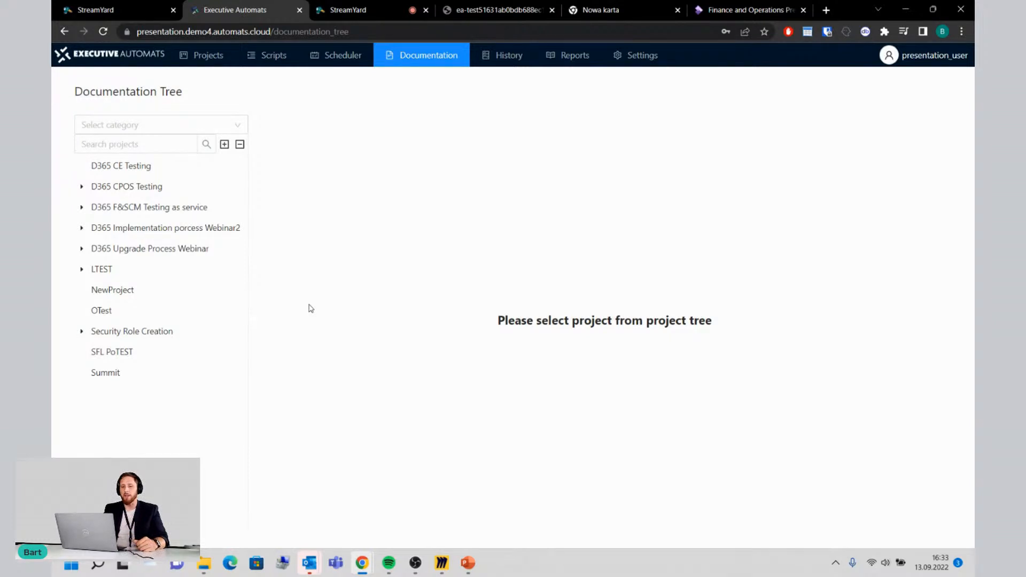
pyautogui.click(145, 248)
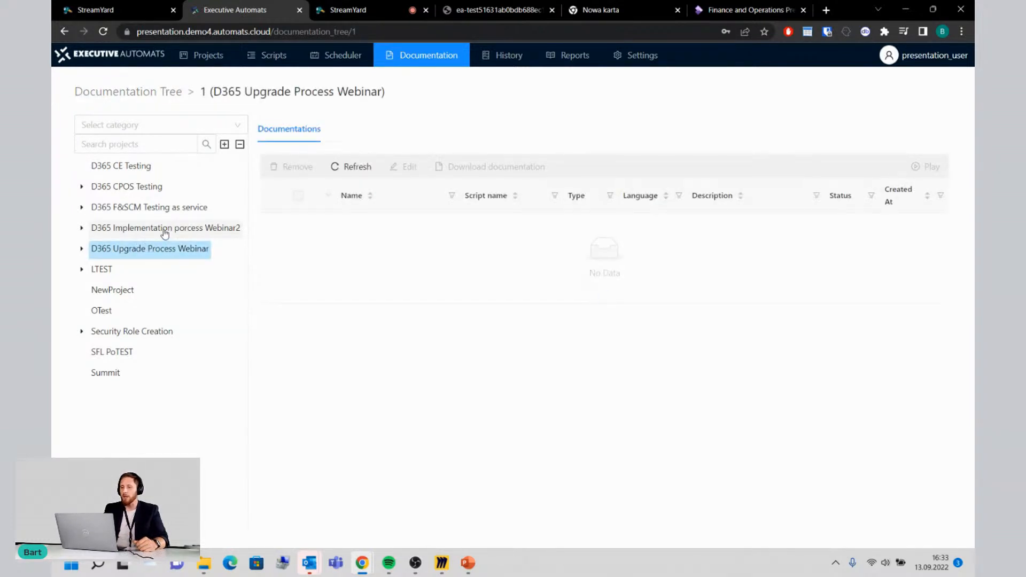
pyautogui.click(165, 229)
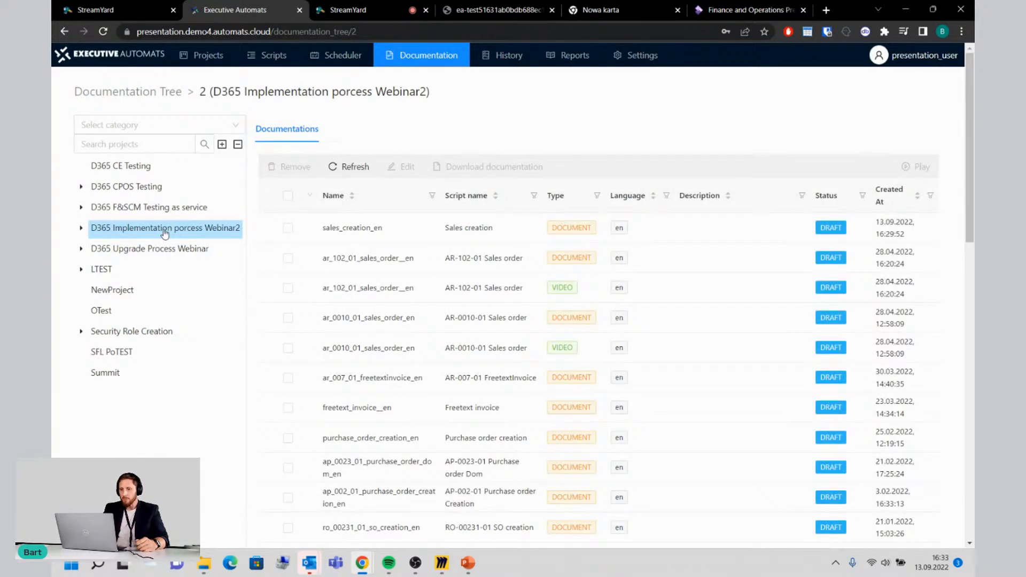
pyautogui.click(288, 289)
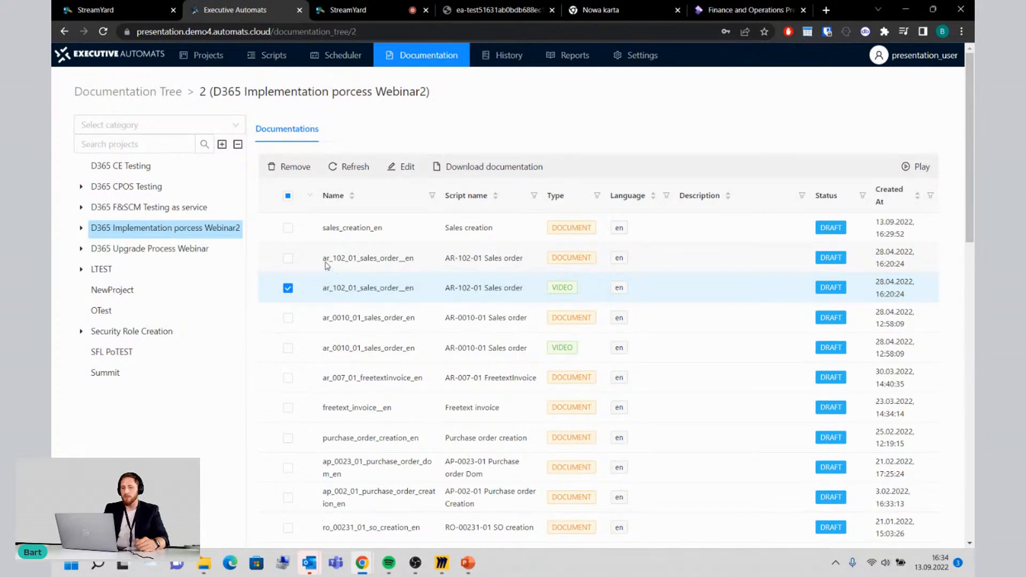
pyautogui.click(289, 288)
pyautogui.click(288, 259)
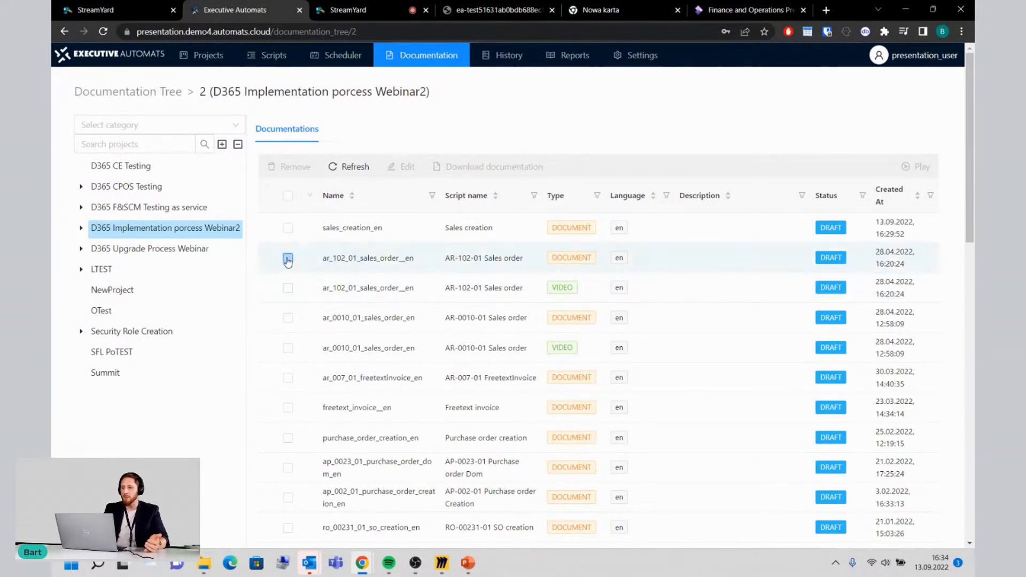
pyautogui.click(464, 167)
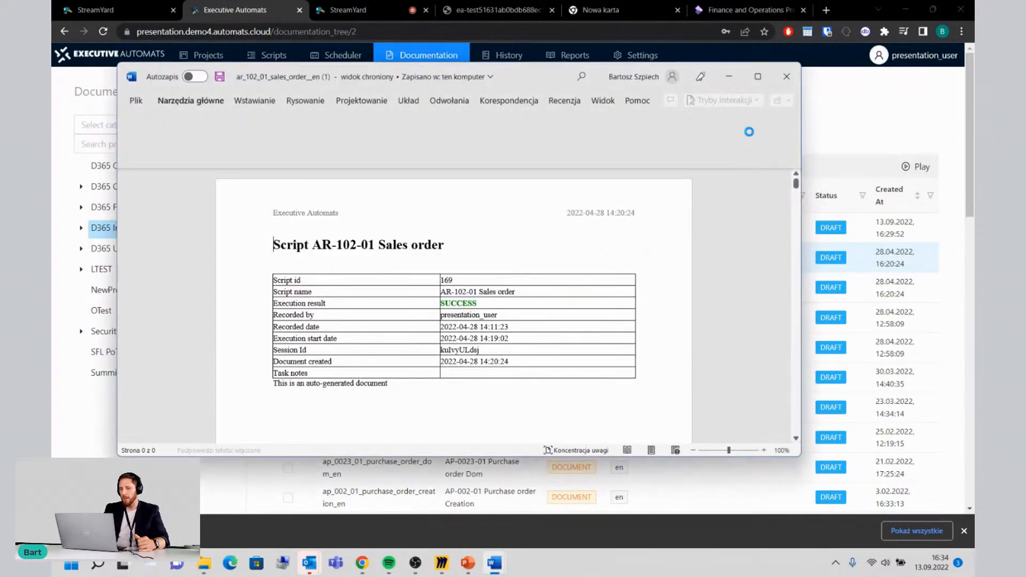
# Step: Examine the recorded steps and screenshots in the downloaded AR-102-01 Sales order document, close it and return to Executive Automats
pyautogui.click(758, 76)
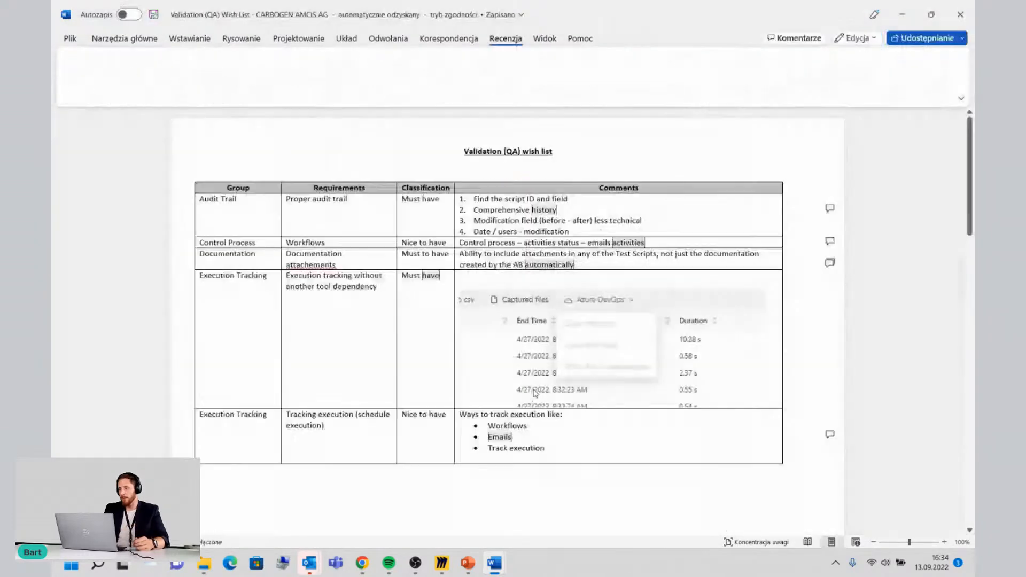
pyautogui.scroll(-10, 535, 394)
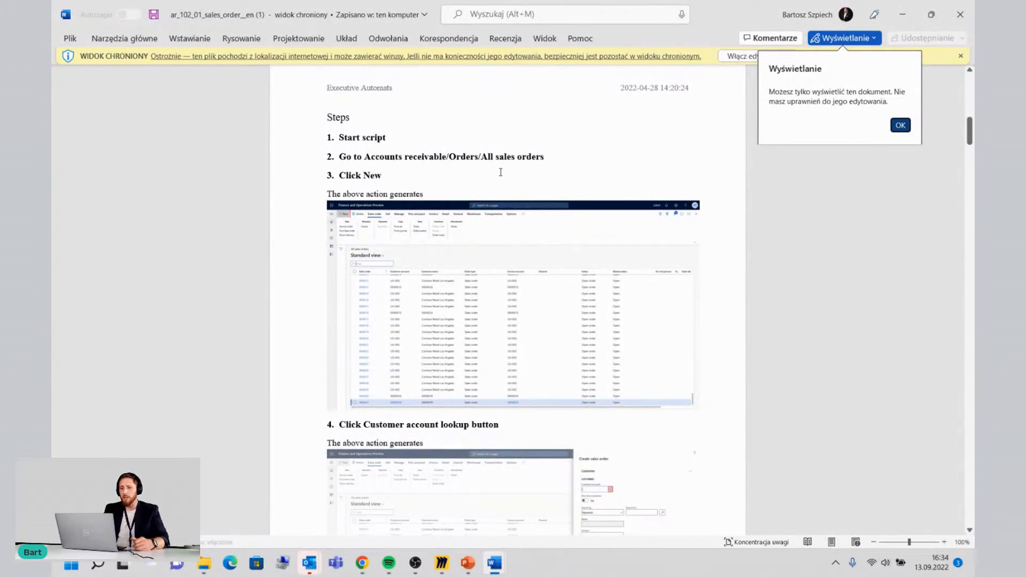
pyautogui.scroll(-5, 492, 270)
pyautogui.scroll(-14, 491, 270)
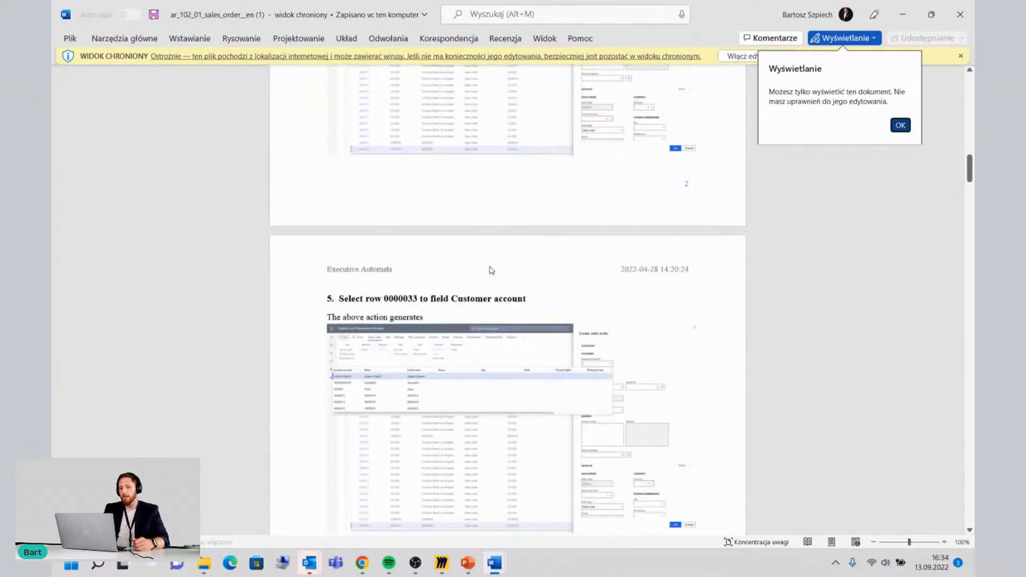
pyautogui.scroll(-1, 491, 270)
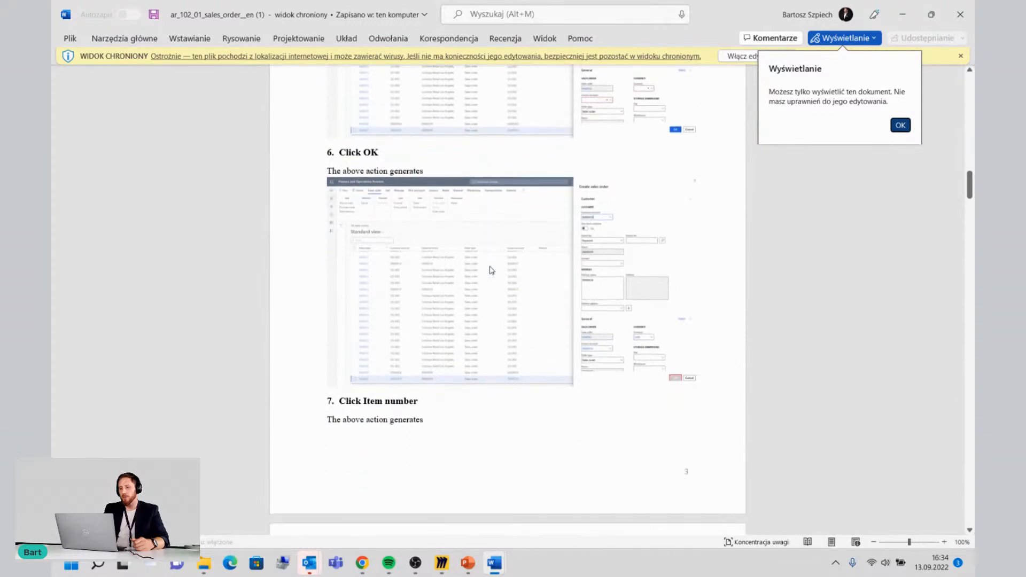
pyautogui.keyDown('ctrl'); pyautogui.scroll(10, 678, 387); pyautogui.keyUp('ctrl')
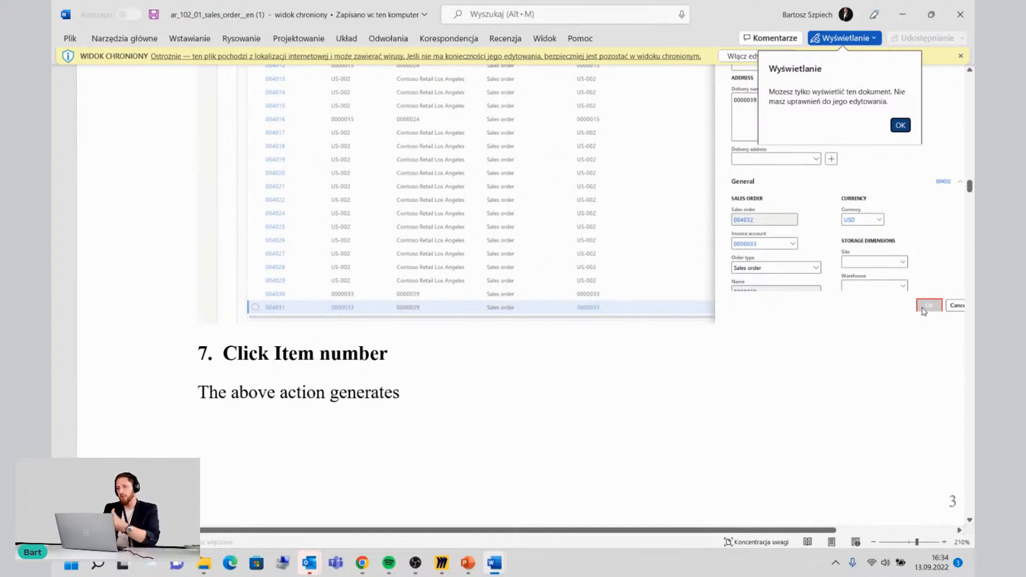
pyautogui.scroll(-3, 919, 308)
pyautogui.scroll(-4, 918, 307)
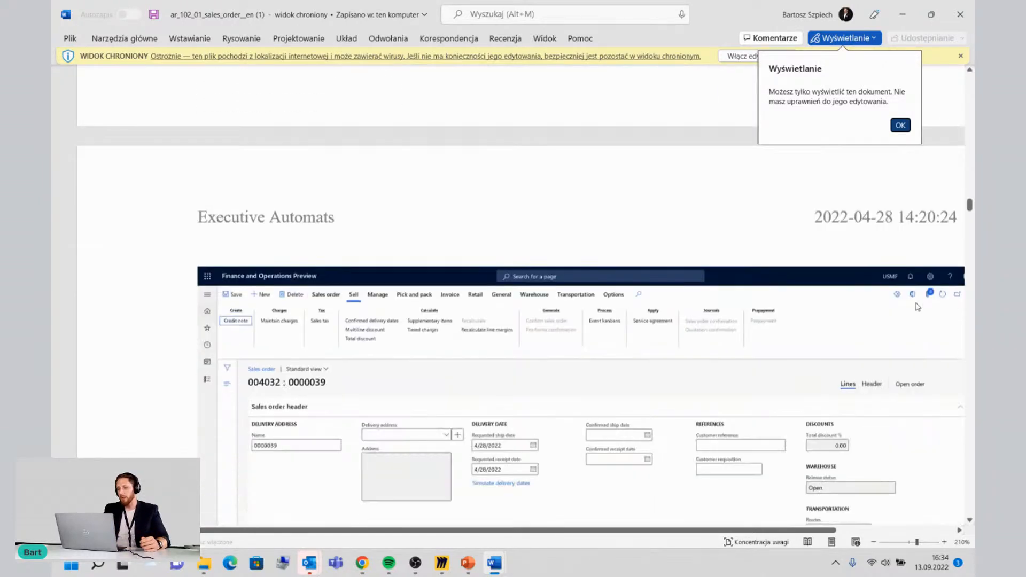
pyautogui.scroll(-5, 450, 449)
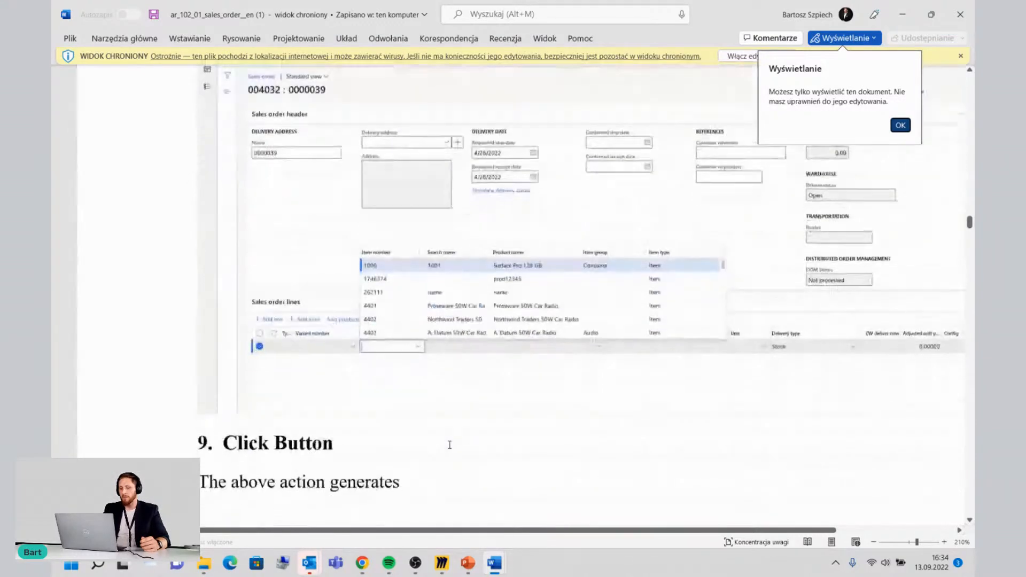
pyautogui.scroll(1, 451, 449)
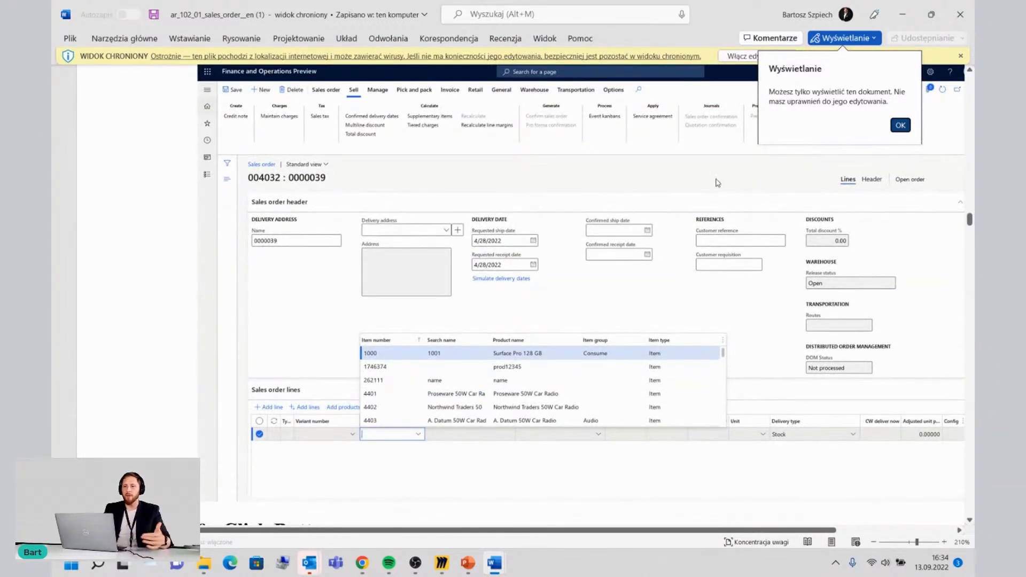
pyautogui.click(957, 17)
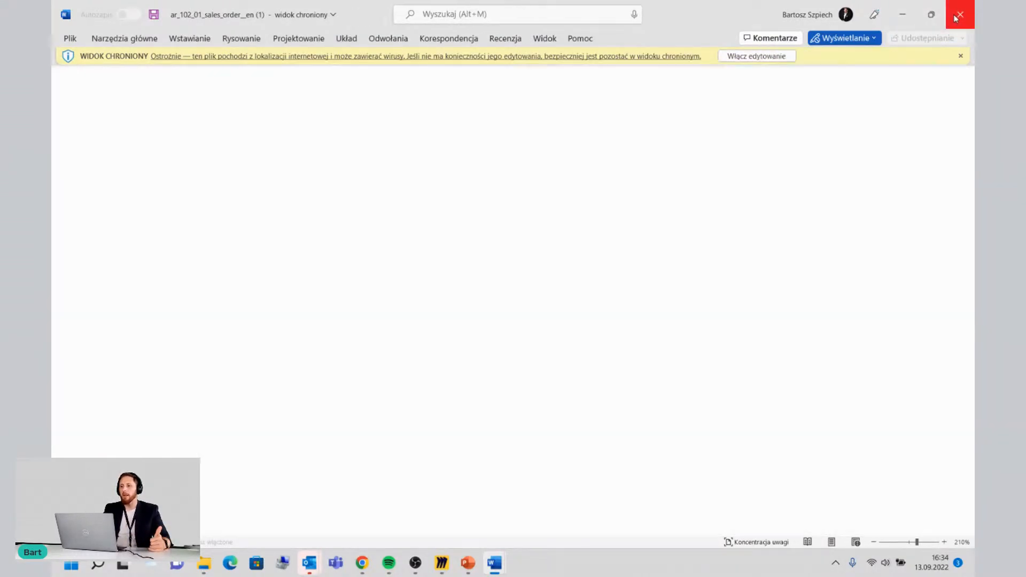
pyautogui.click(903, 16)
pyautogui.click(902, 16)
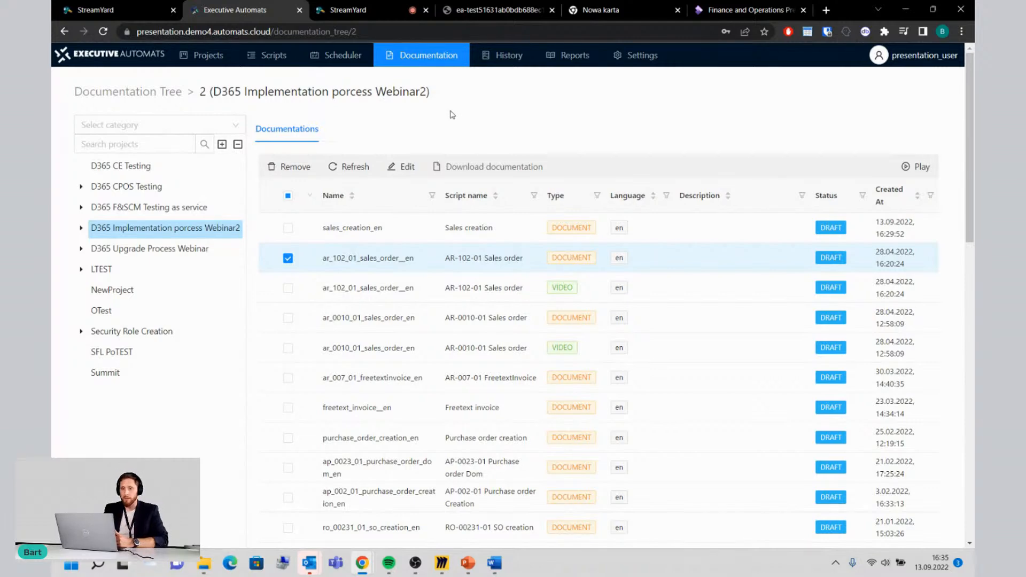
# Step: Create a new script named SAles in the AP - Accounts Payable project with the default environment and virtual user
pyautogui.click(268, 60)
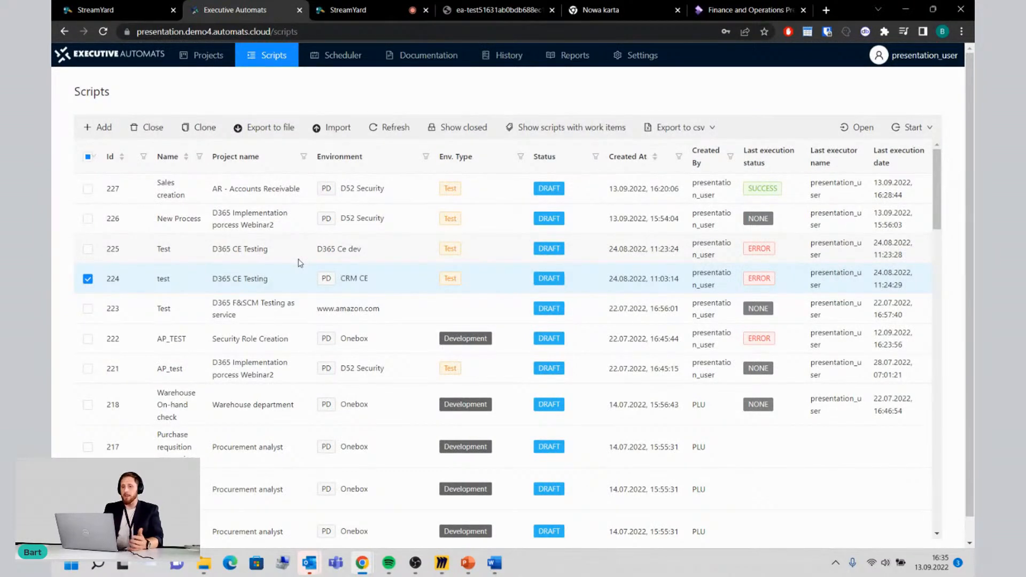
pyautogui.click(104, 129)
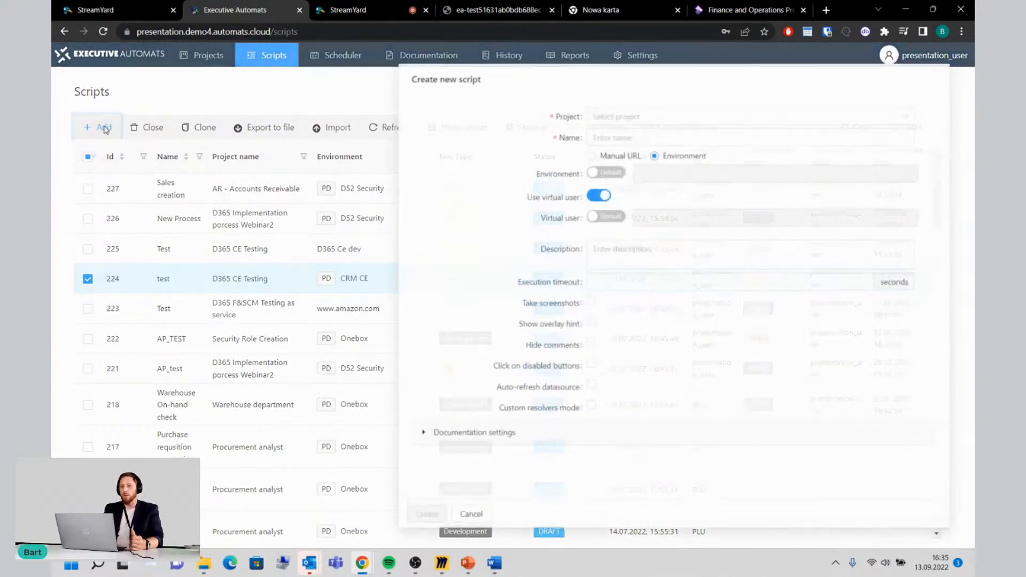
pyautogui.click(624, 106)
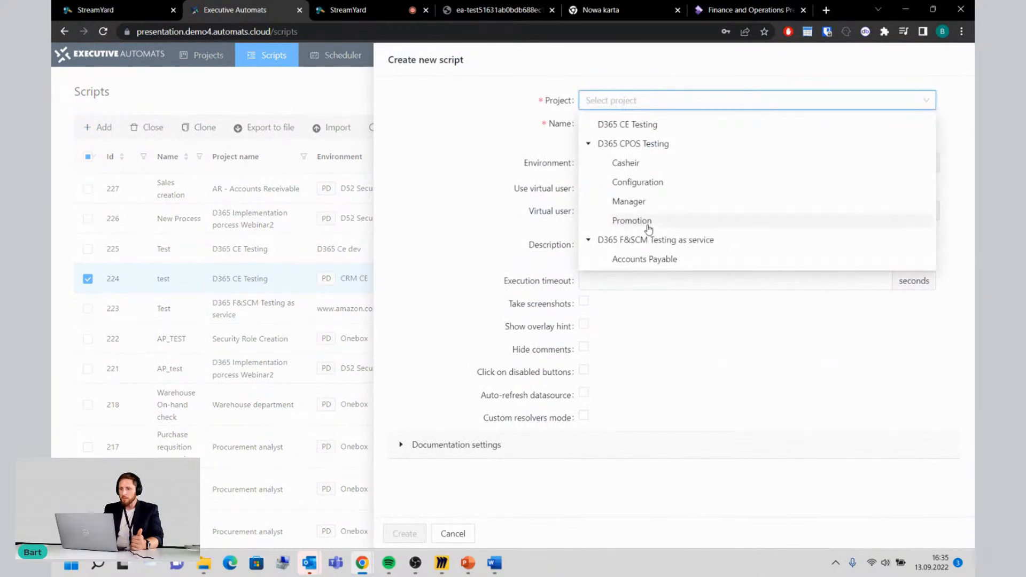
pyautogui.scroll(-6, 649, 229)
pyautogui.scroll(3, 648, 228)
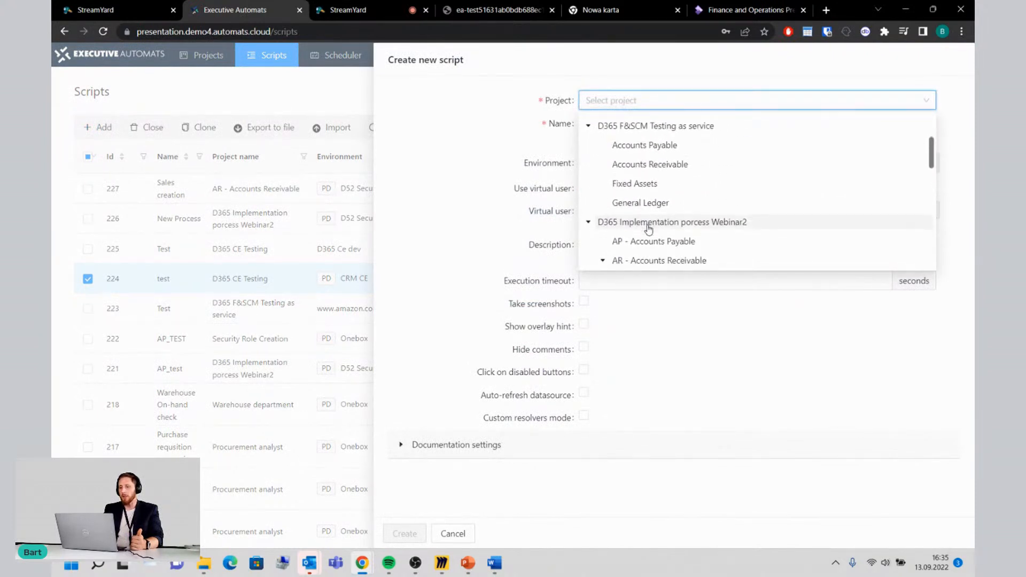
pyautogui.click(663, 243)
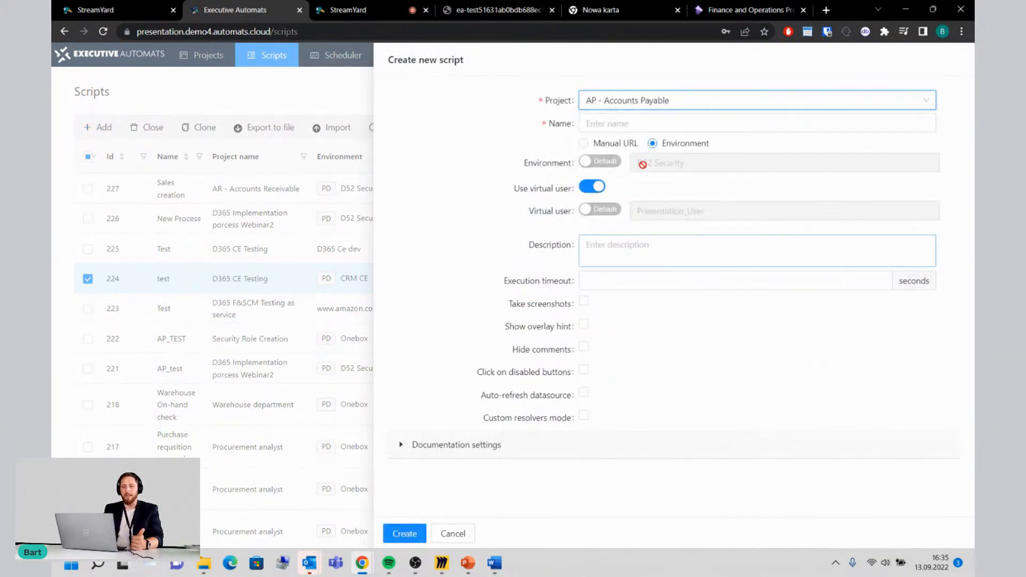
pyautogui.click(649, 122)
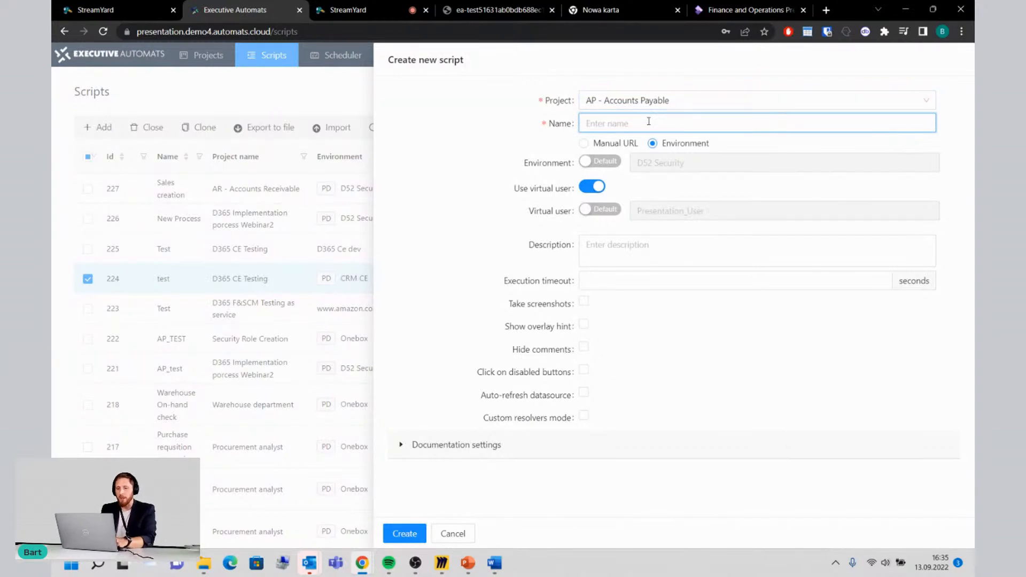
pyautogui.write('SAles')
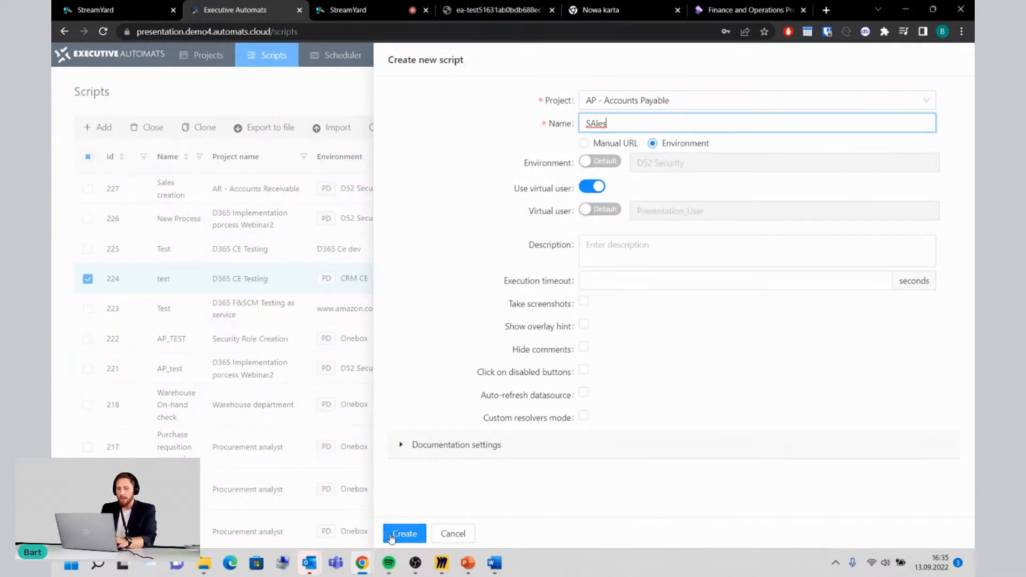
pyautogui.click(404, 534)
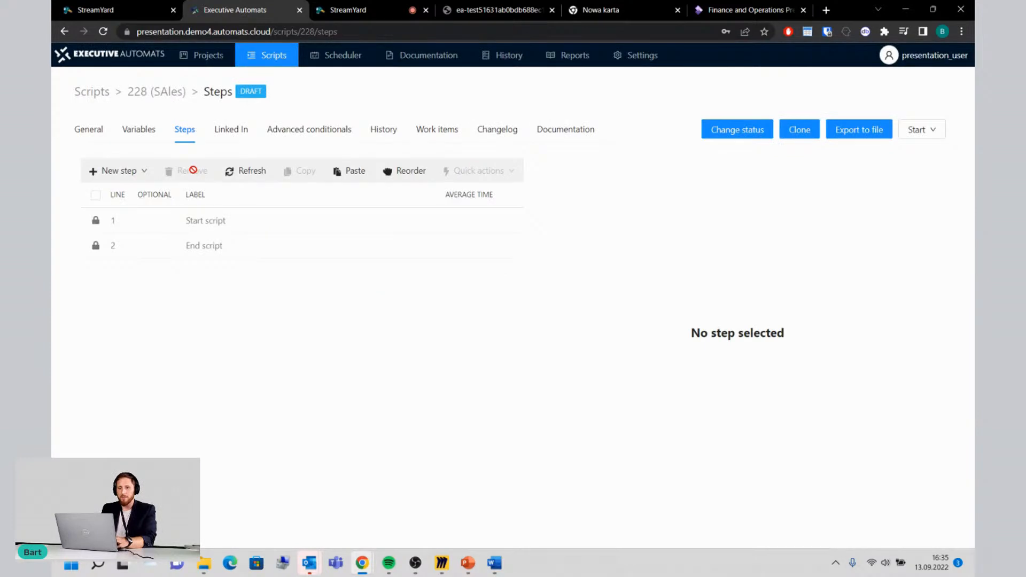
# Step: Add the existing scripts New Process, AR-SalesORder and ssss as linked script steps in the SAles script
pyautogui.click(132, 178)
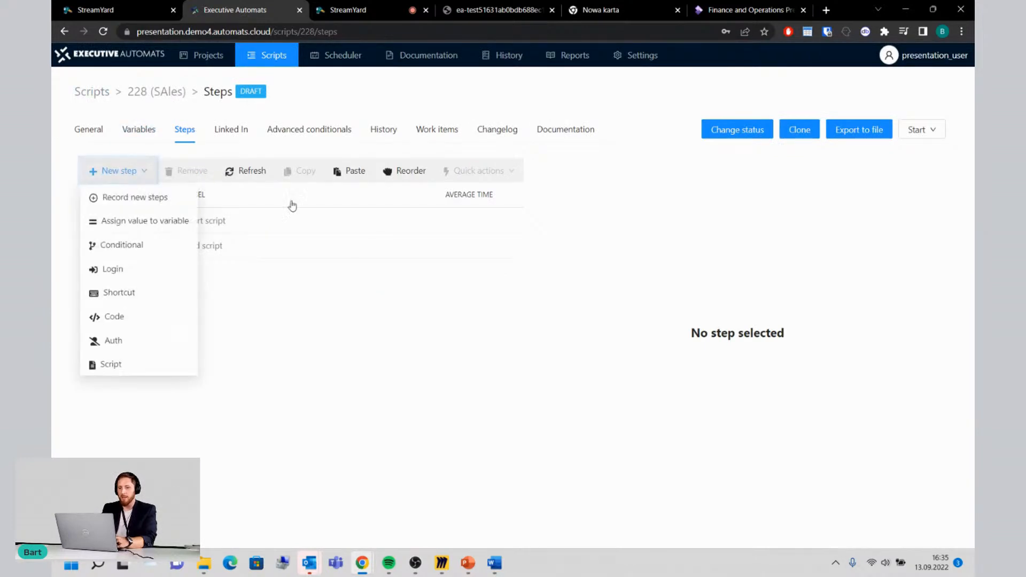
pyautogui.click(136, 367)
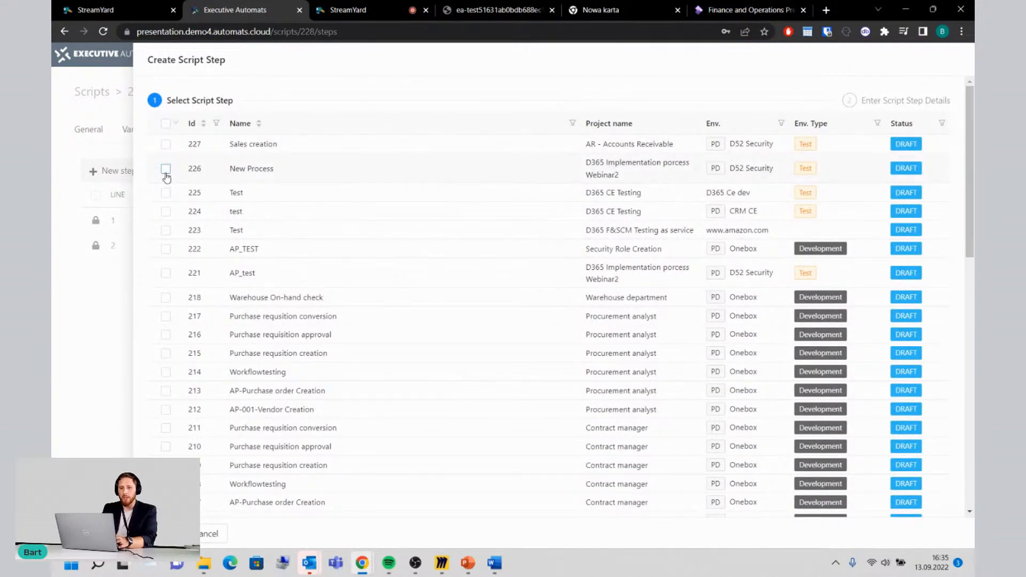
pyautogui.click(165, 169)
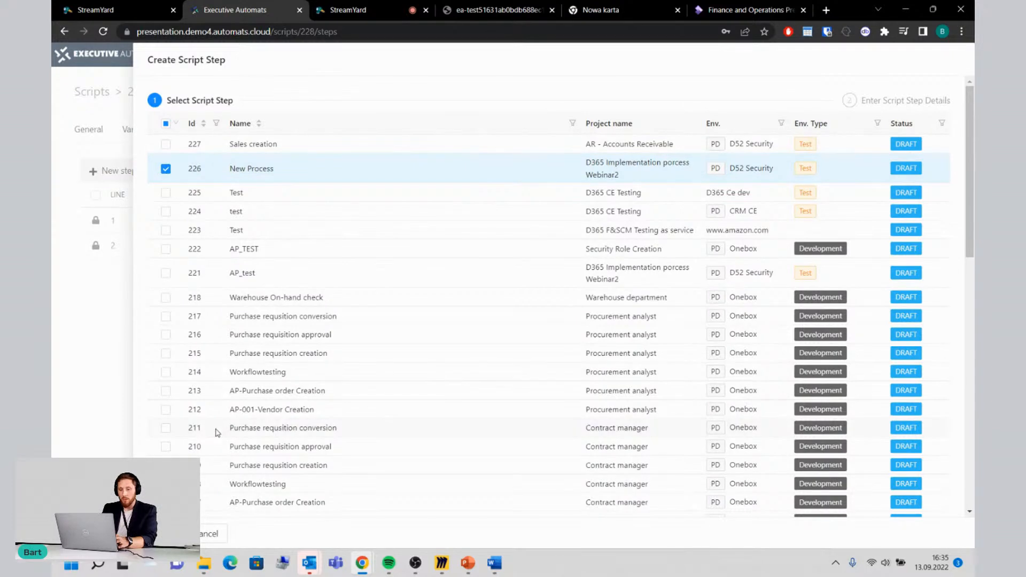
pyautogui.scroll(-4, 218, 433)
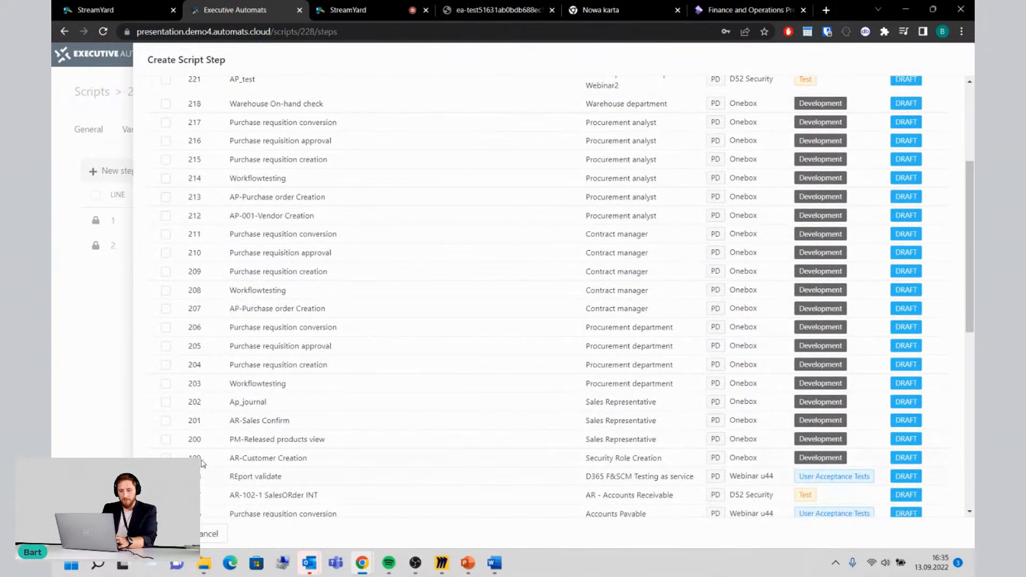
pyautogui.scroll(-3, 203, 464)
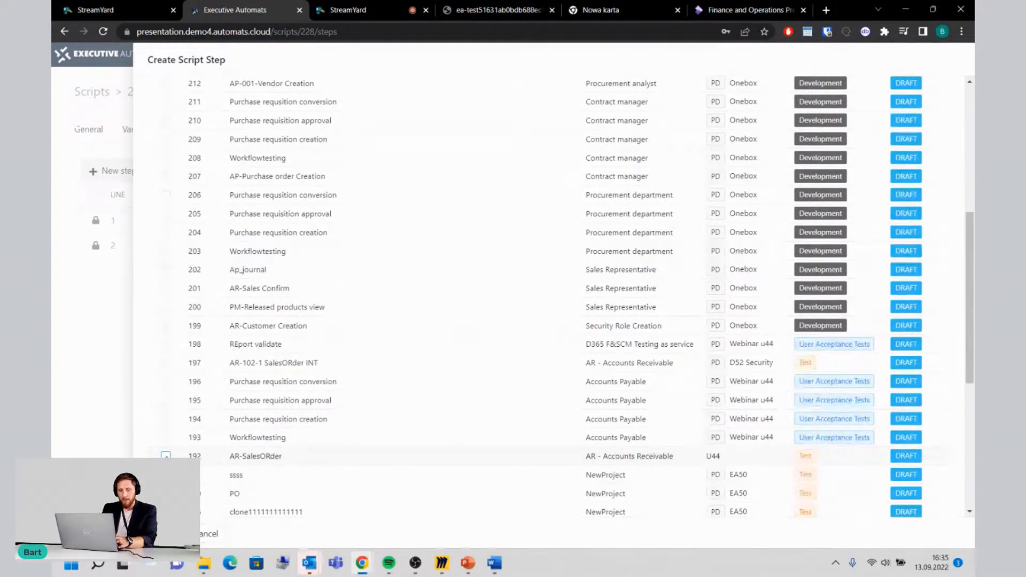
pyautogui.click(166, 456)
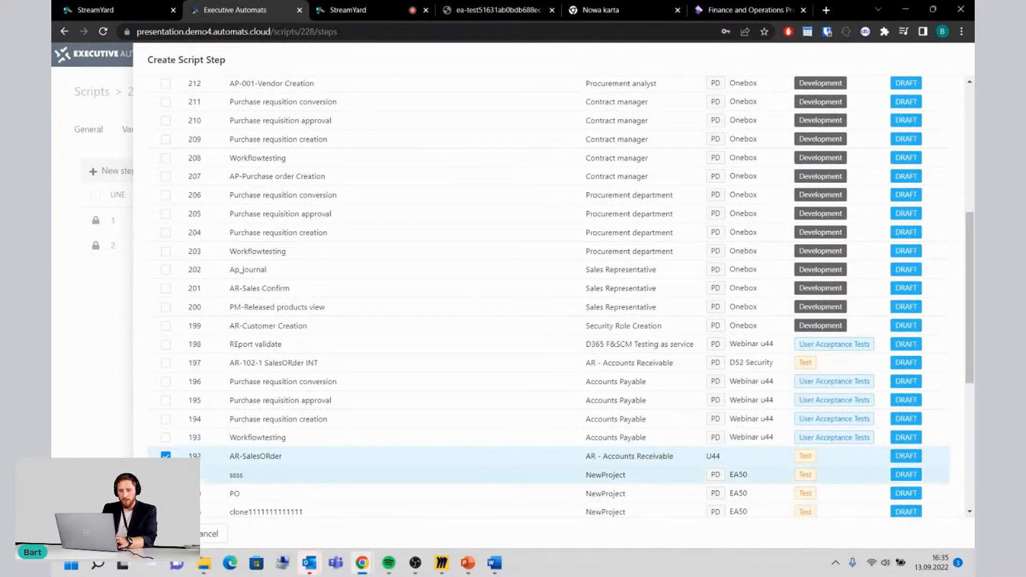
pyautogui.click(164, 534)
pyautogui.click(165, 534)
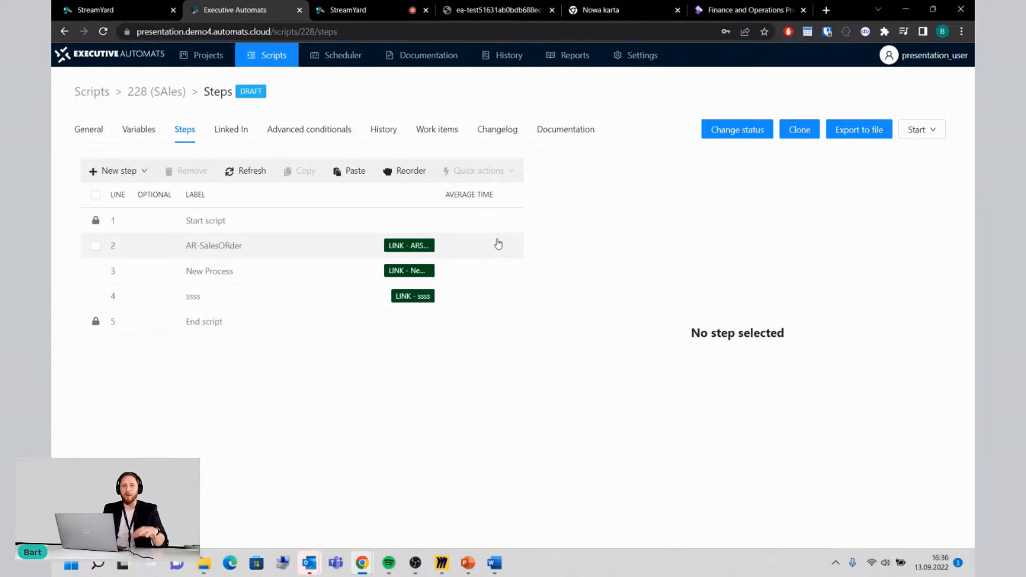
# Step: Show the errors of the terminated AP_TEST execution in the history and open its linked Azure DevOps work item
pyautogui.click(505, 68)
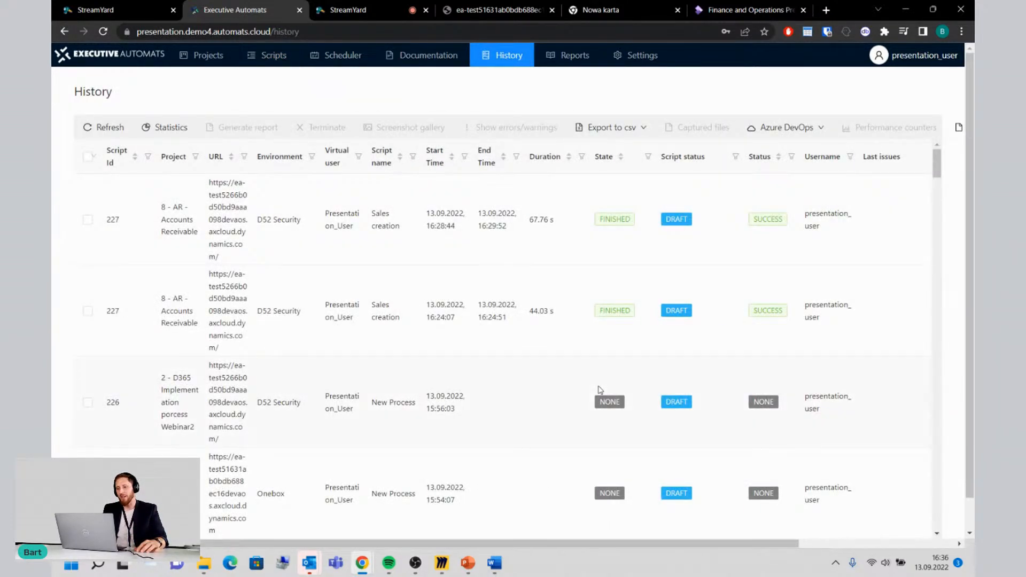
pyautogui.scroll(-5, 600, 393)
pyautogui.click(553, 364)
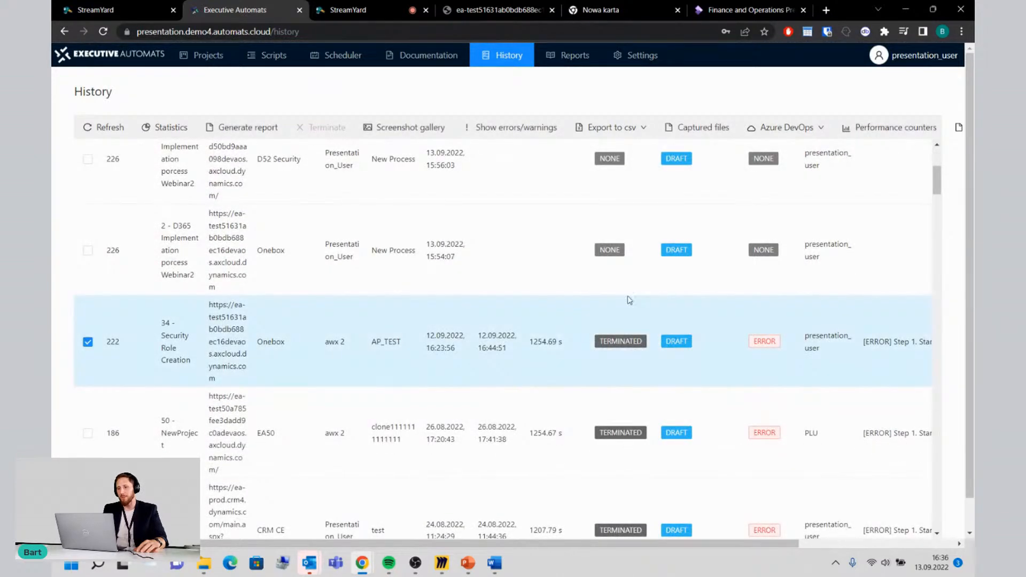
pyautogui.click(534, 129)
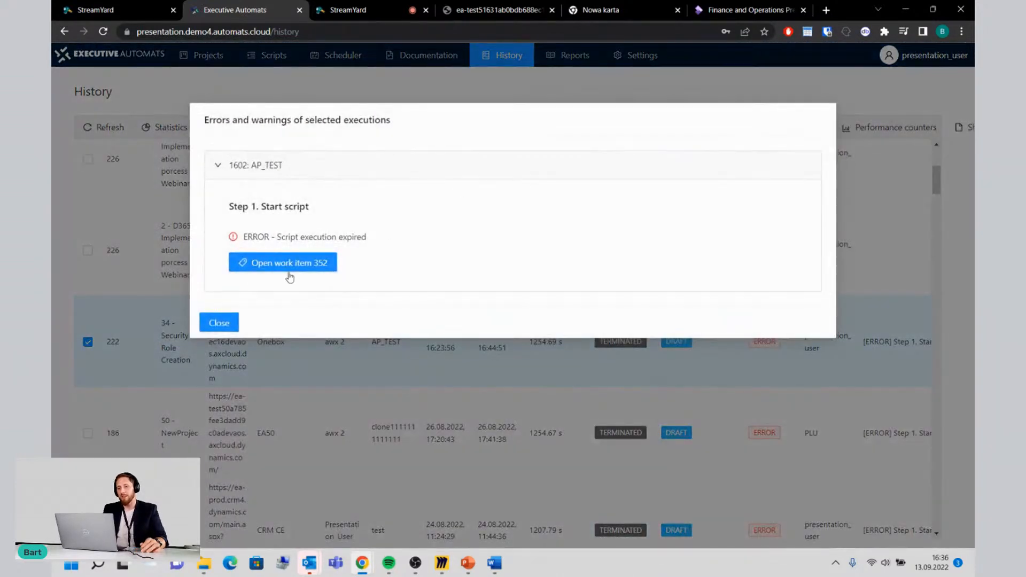
pyautogui.click(302, 264)
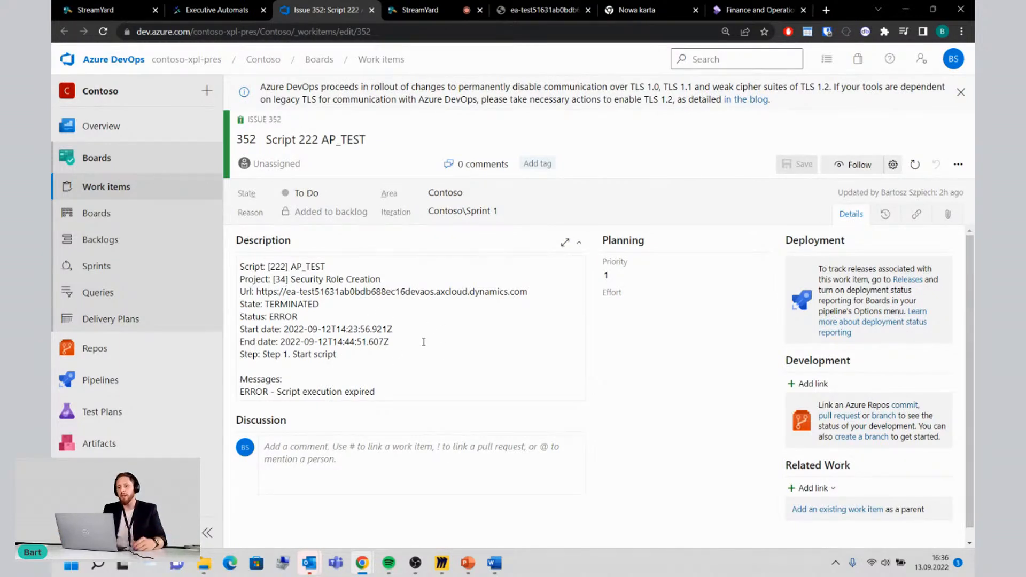
# Step: Assign issue 352, Script 222 AP_TEST, to the suggested team member and save the work item
pyautogui.click(328, 164)
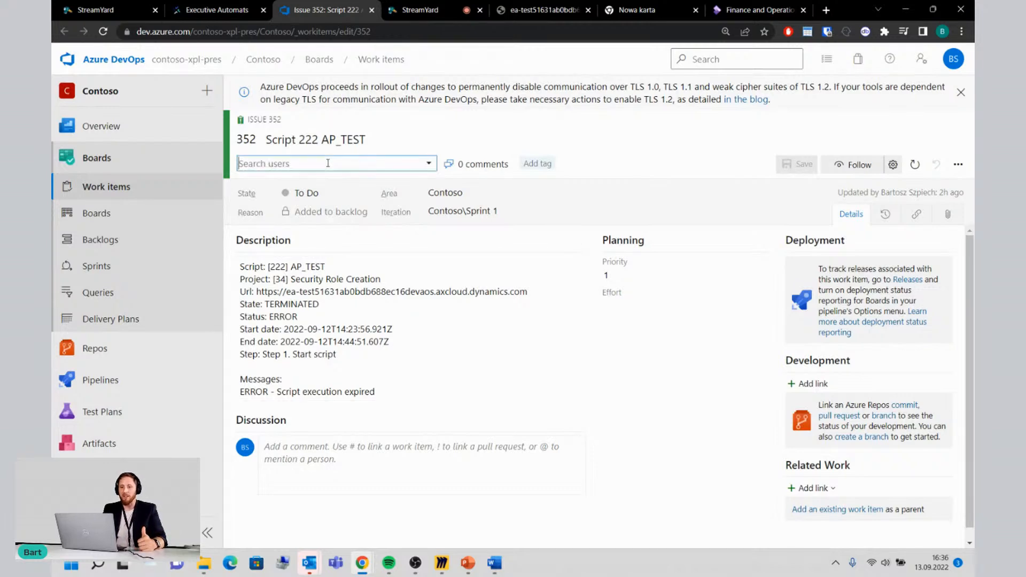
pyautogui.click(328, 240)
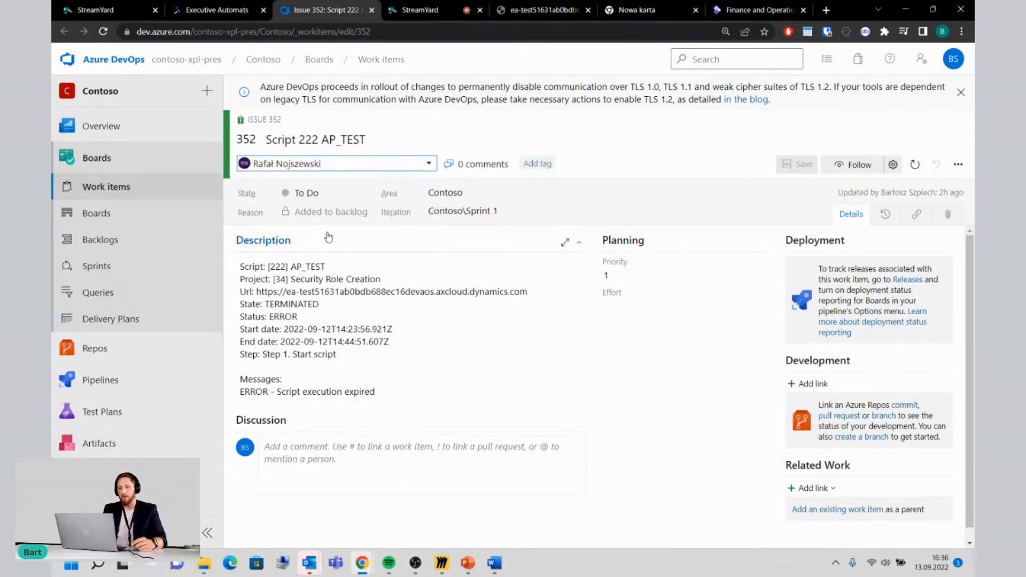
pyautogui.click(804, 165)
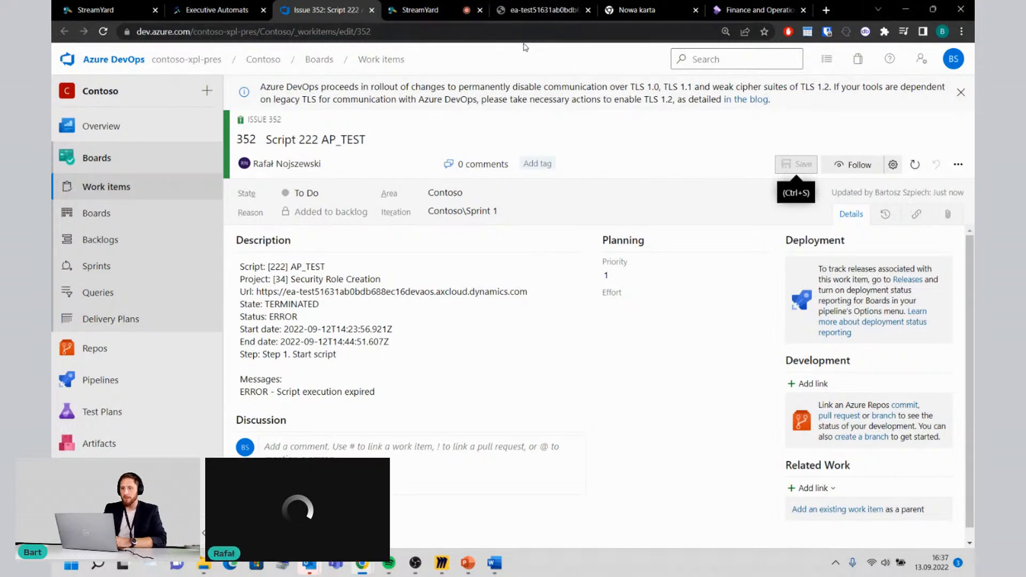
pyautogui.click(436, 5)
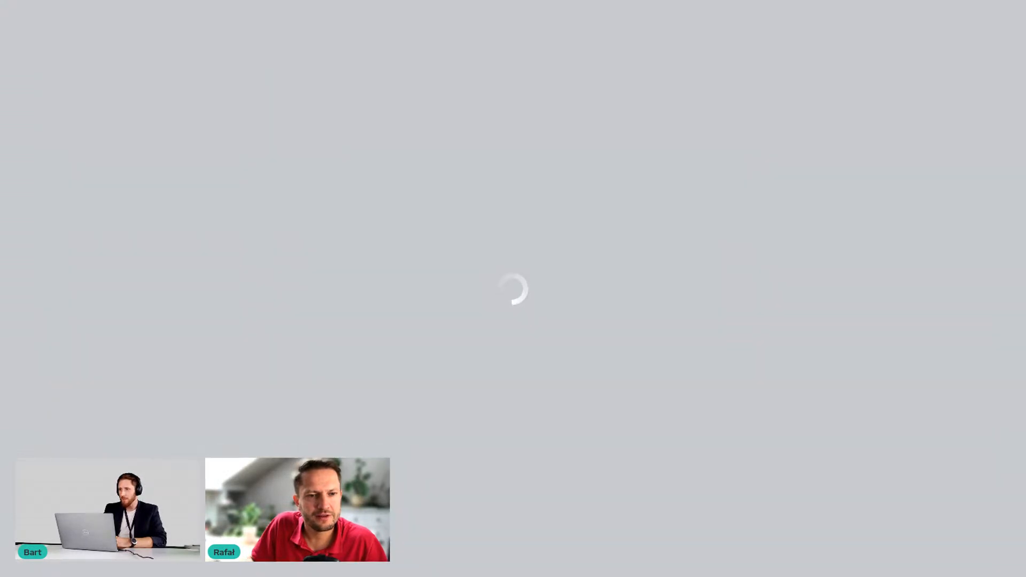